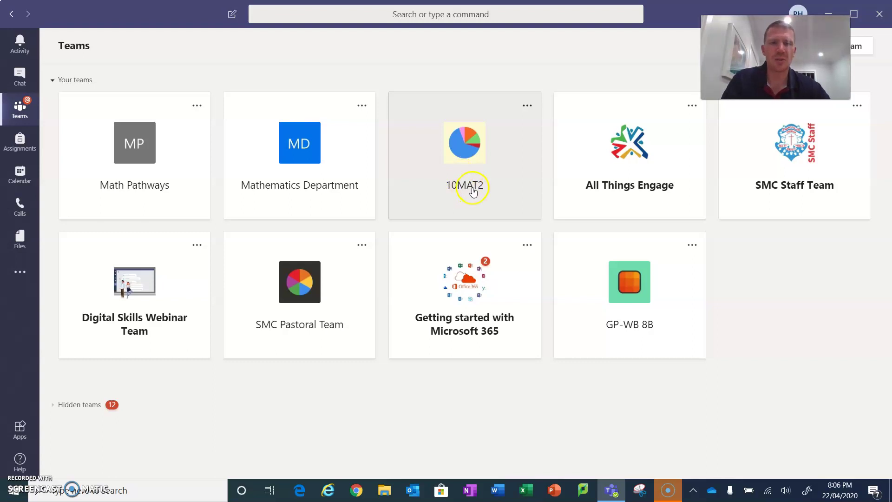
Open the 10MAT2 team and look through the messages, meeting recordings and video link posted in its General channel.
{"action": "left_click", "coordinate": [472, 162]}
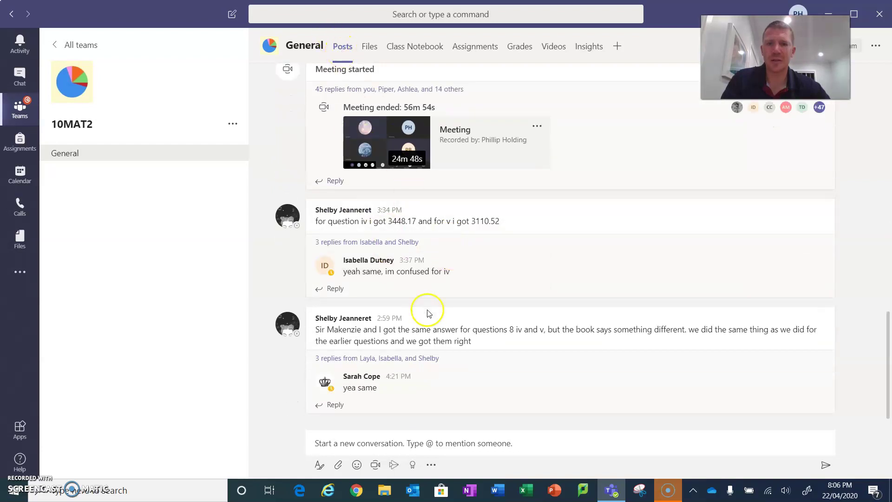
{"action": "scroll", "coordinate": [464, 337], "scroll_direction": "up", "scroll_amount": 15}
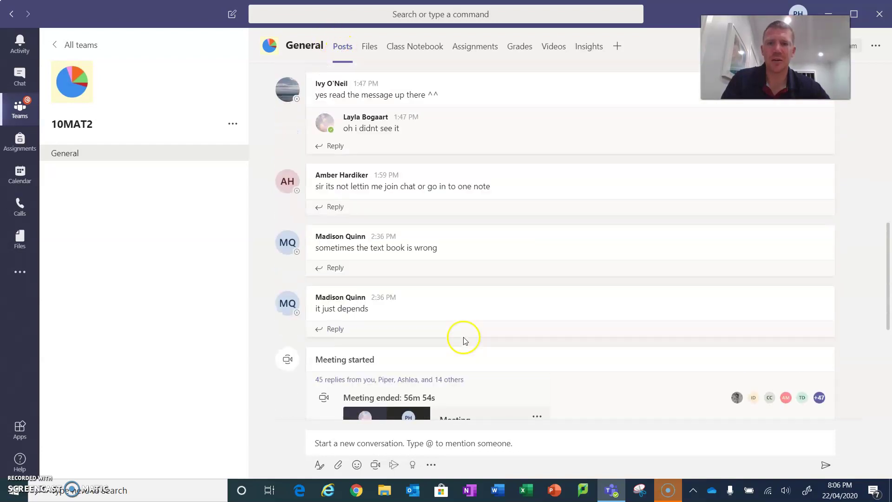
{"action": "scroll", "coordinate": [476, 313], "scroll_direction": "down", "scroll_amount": 15}
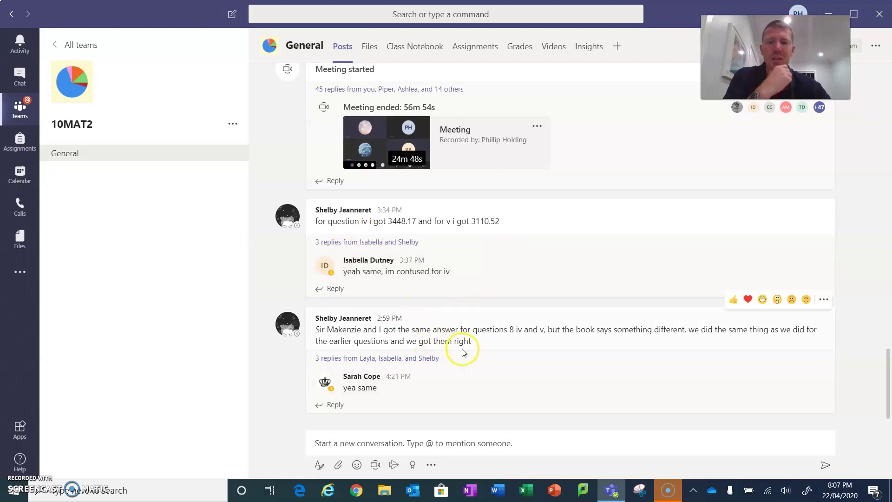
{"action": "scroll", "coordinate": [483, 325], "scroll_direction": "up", "scroll_amount": 10}
{"action": "scroll", "coordinate": [492, 314], "scroll_direction": "up", "scroll_amount": 10}
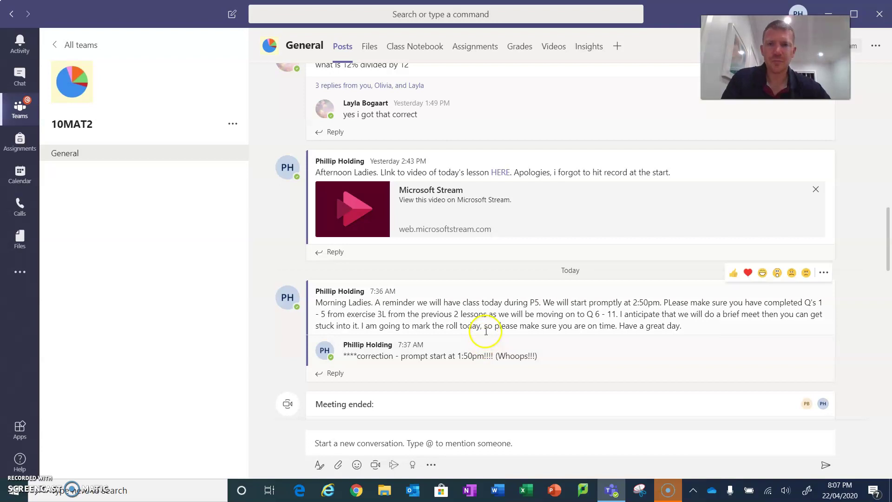
{"action": "scroll", "coordinate": [427, 253], "scroll_direction": "up", "scroll_amount": 5}
{"action": "scroll", "coordinate": [418, 237], "scroll_direction": "down", "scroll_amount": 5}
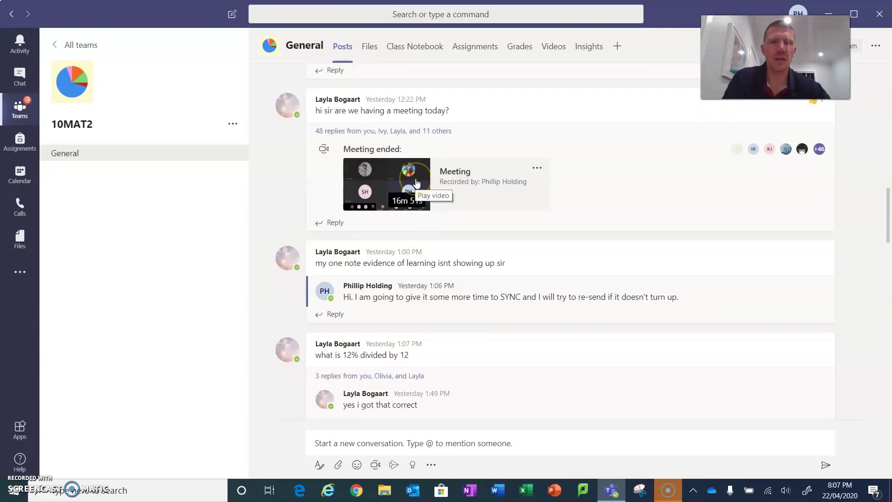
{"action": "scroll", "coordinate": [404, 199], "scroll_direction": "down", "scroll_amount": 5}
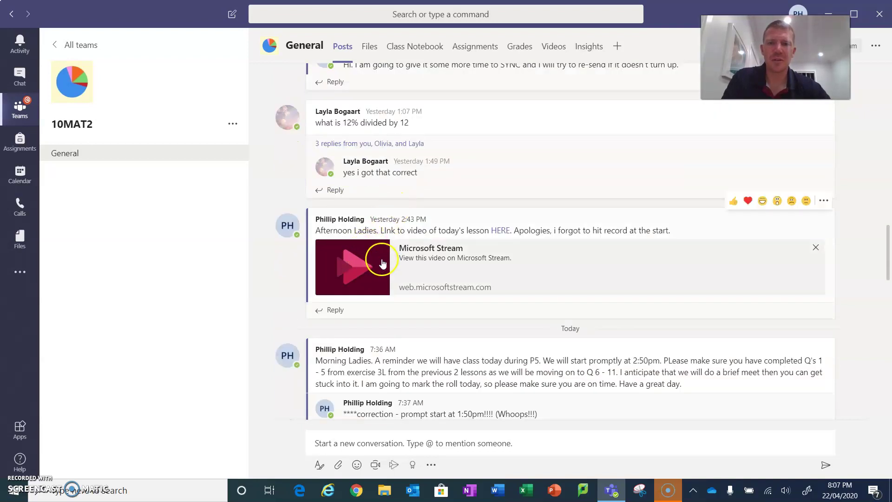
{"action": "scroll", "coordinate": [381, 242], "scroll_direction": "down", "scroll_amount": 15}
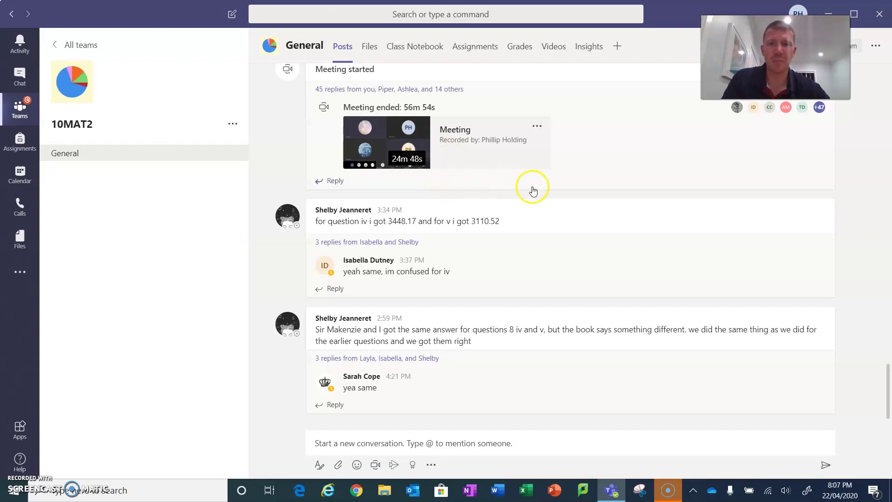
{"action": "scroll", "coordinate": [492, 277], "scroll_direction": "up", "scroll_amount": 3}
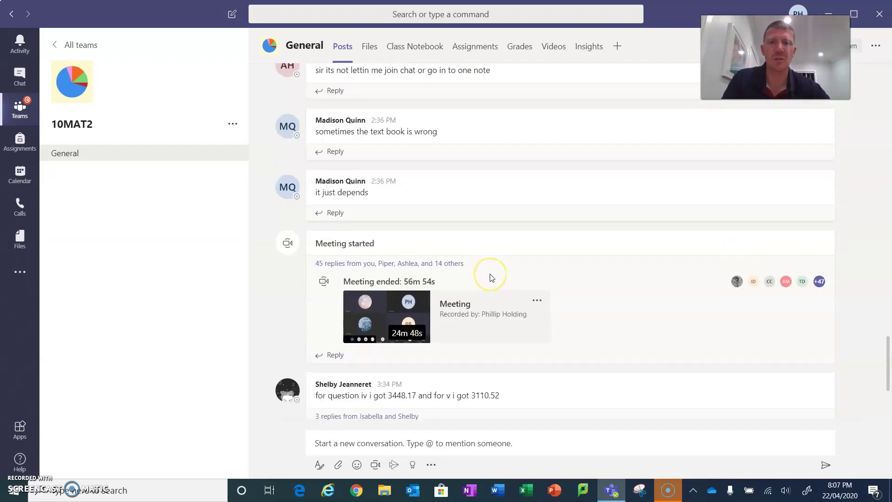
{"action": "scroll", "coordinate": [491, 278], "scroll_direction": "down", "scroll_amount": 3}
{"action": "scroll", "coordinate": [491, 277], "scroll_direction": "up", "scroll_amount": 5}
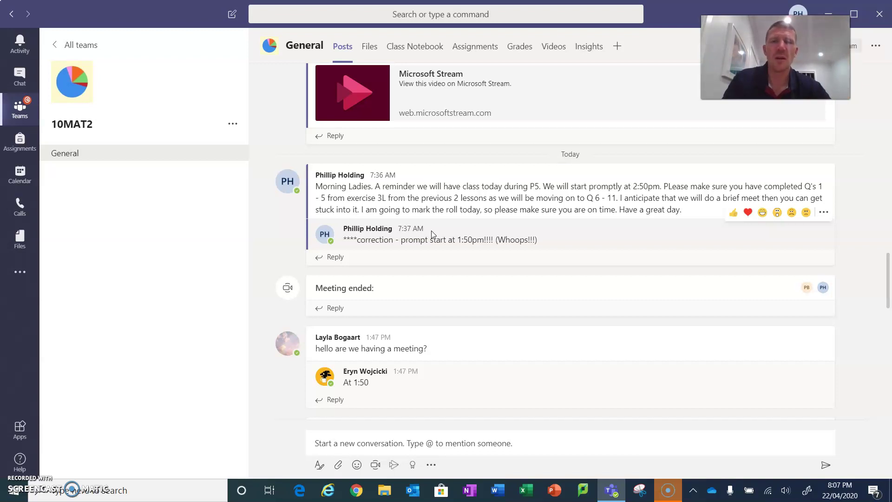
Open the General channel's Class Notebook and launch it in the OneNote app.
{"action": "left_click", "coordinate": [422, 47]}
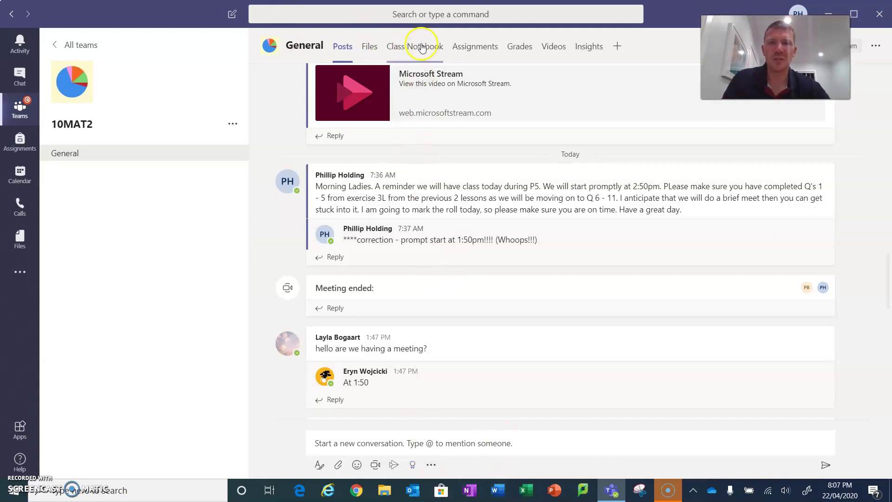
{"action": "left_click", "coordinate": [417, 49]}
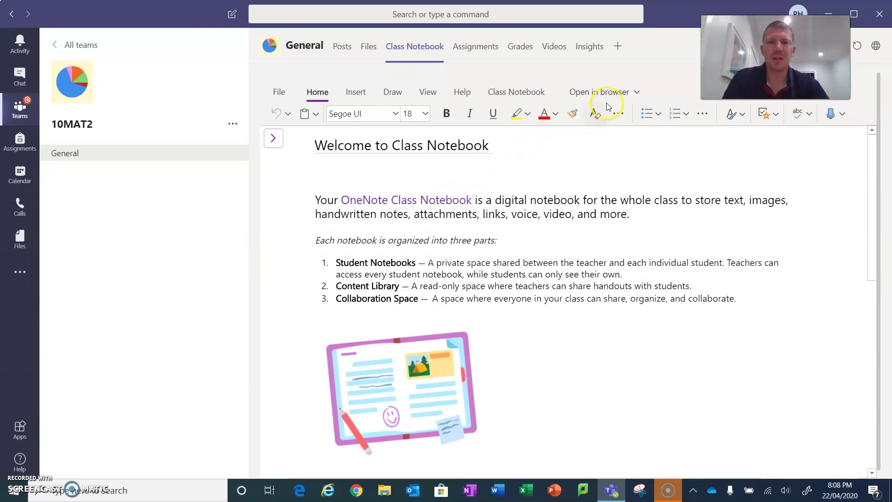
{"action": "left_click", "coordinate": [636, 92]}
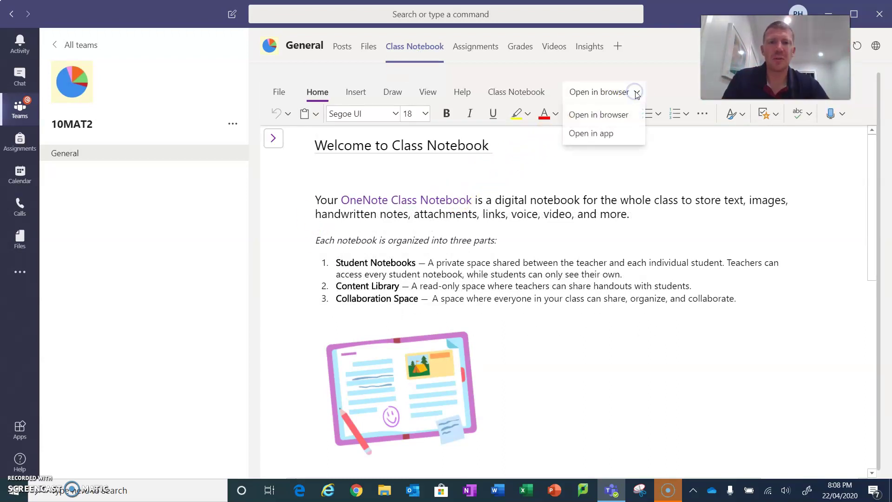
{"action": "left_click", "coordinate": [599, 134]}
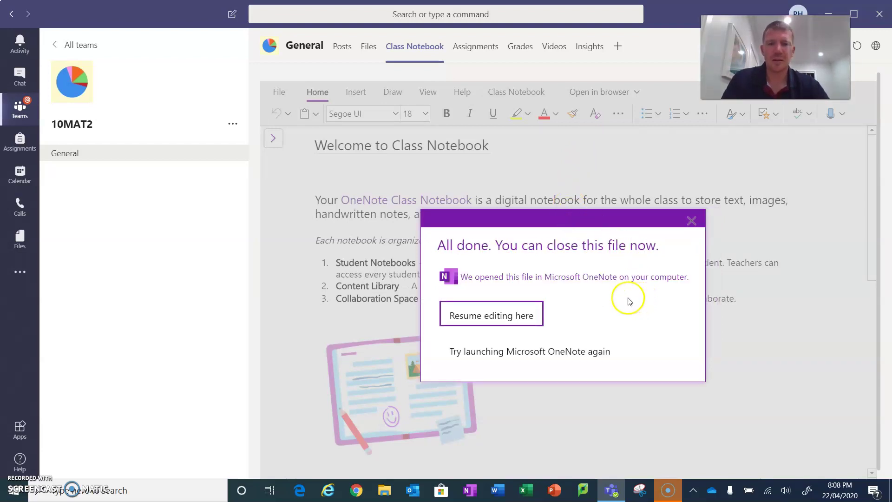
{"action": "left_click", "coordinate": [498, 351]}
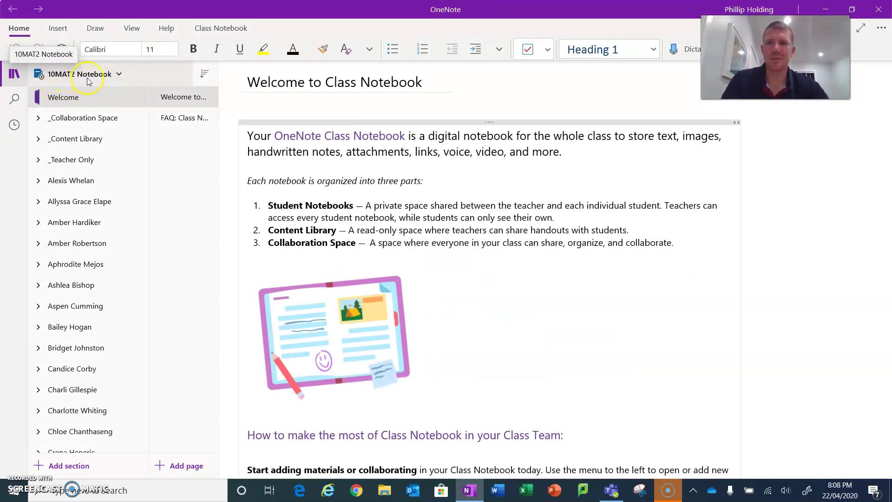
View the list of available notebooks, return to the 10MAT2 Notebook and briefly expand its _Collaboration Space.
{"action": "left_click", "coordinate": [119, 76]}
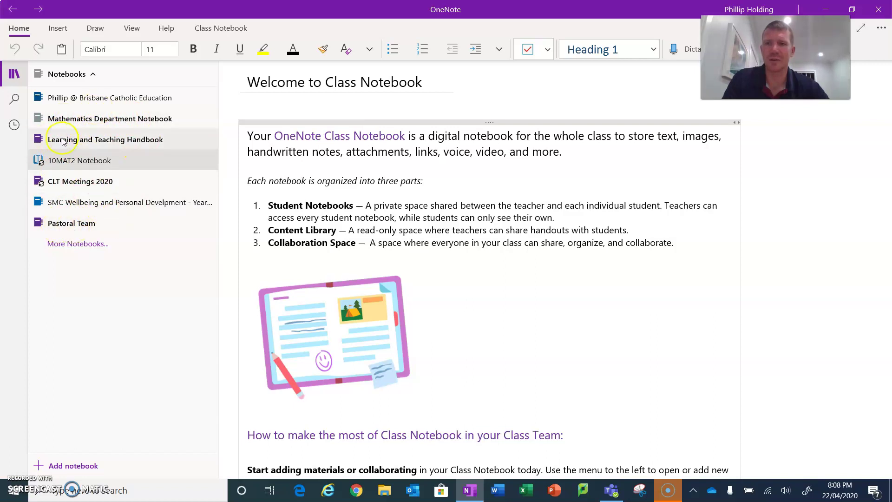
{"action": "left_click", "coordinate": [80, 161]}
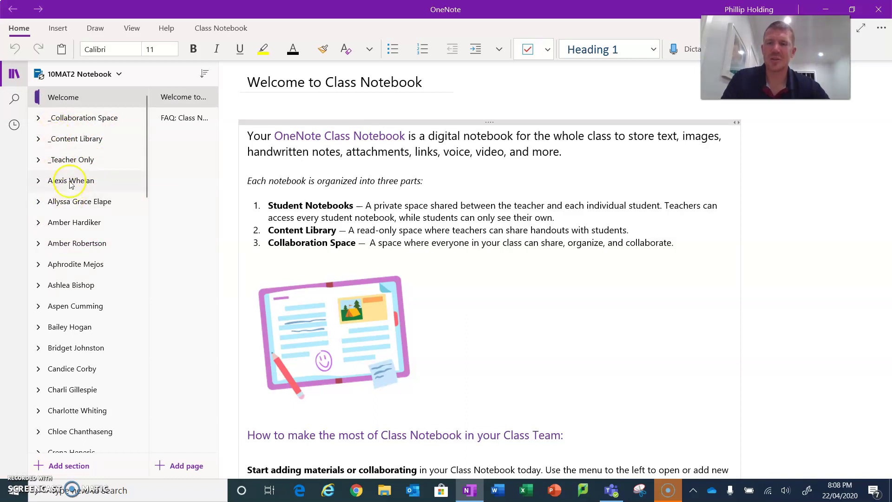
{"action": "left_click", "coordinate": [38, 118]}
{"action": "left_click", "coordinate": [38, 119]}
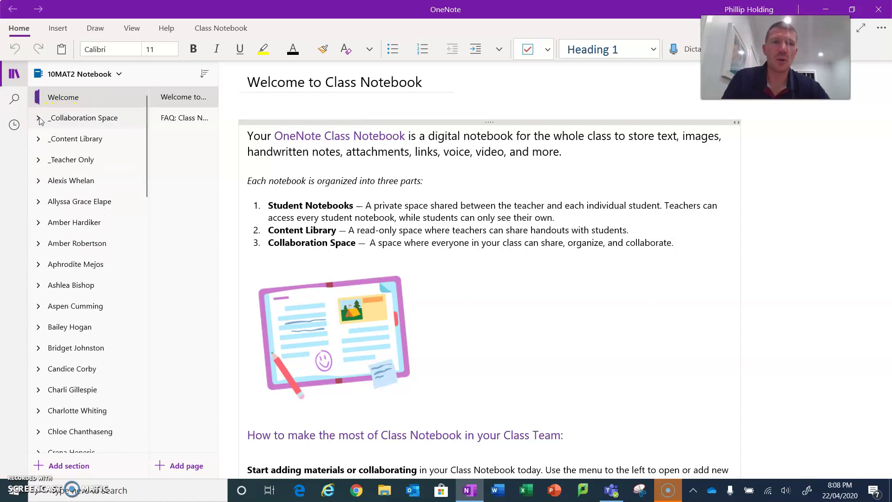
Expand the _Content Library and view the Introduction and Sem 1 Overview/Planner pages of the Course Overview section.
{"action": "left_click", "coordinate": [38, 139]}
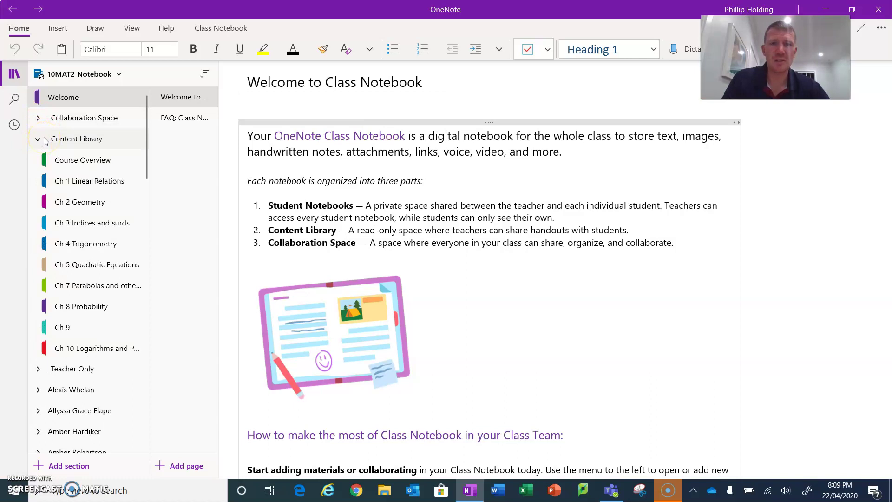
{"action": "left_click", "coordinate": [86, 164]}
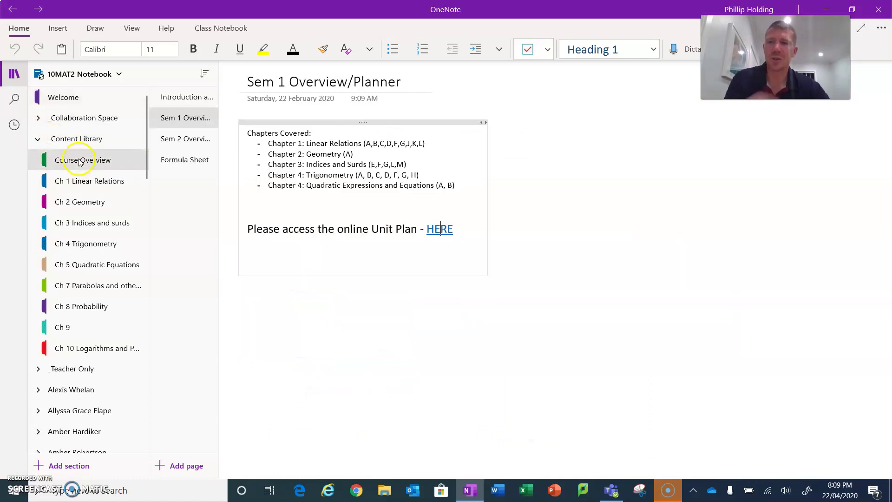
{"action": "left_click", "coordinate": [180, 99]}
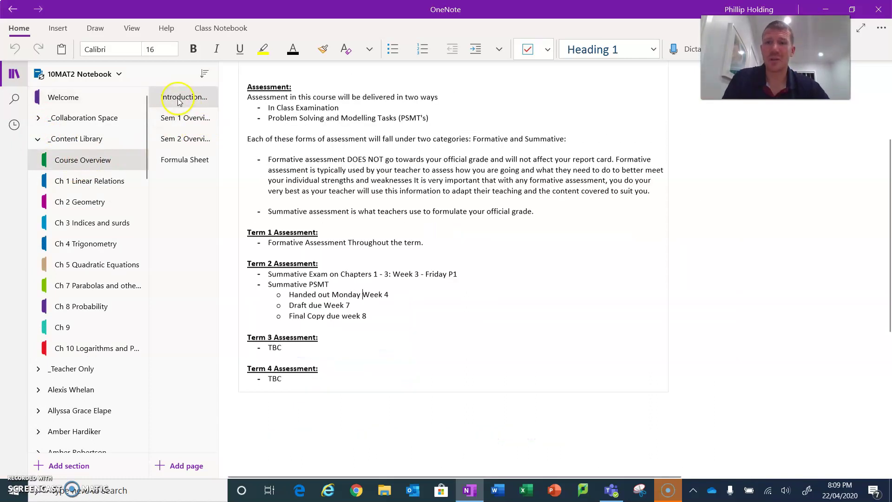
{"action": "left_click", "coordinate": [180, 122]}
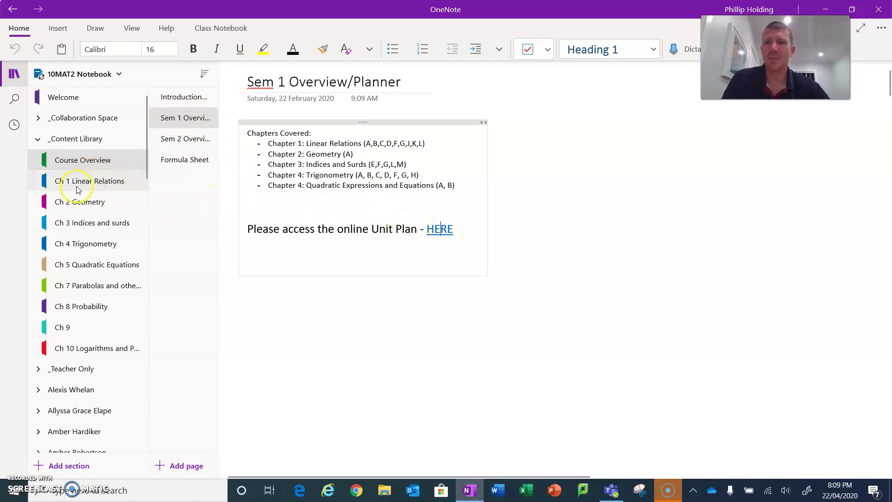
Review the L40 3M Comparing Compound and Simple Interest page in Ch 3 Indices and surds, then collapse the _Content Library.
{"action": "left_click", "coordinate": [86, 224]}
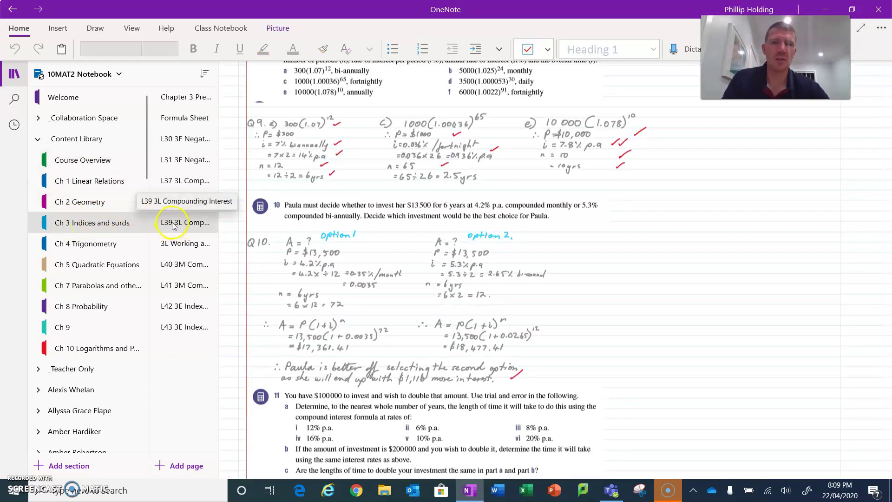
{"action": "left_click", "coordinate": [174, 271]}
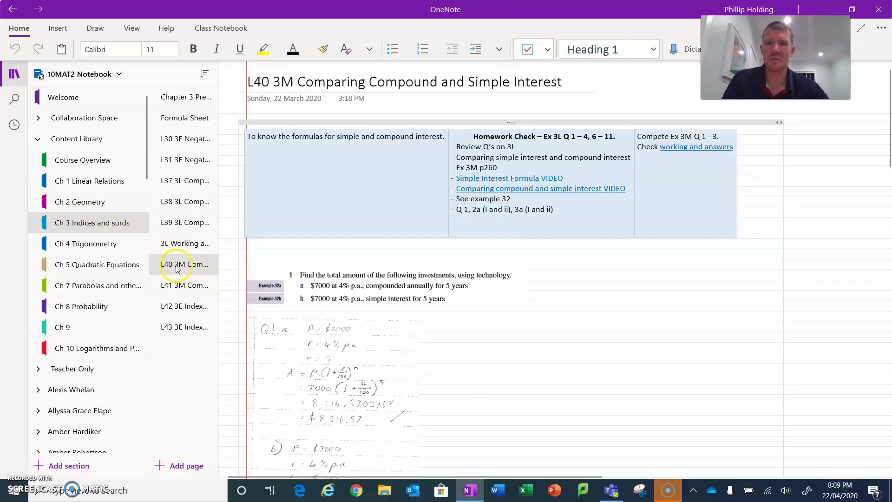
{"action": "scroll", "coordinate": [369, 235], "scroll_direction": "down", "scroll_amount": 15}
{"action": "scroll", "coordinate": [374, 236], "scroll_direction": "up", "scroll_amount": 15}
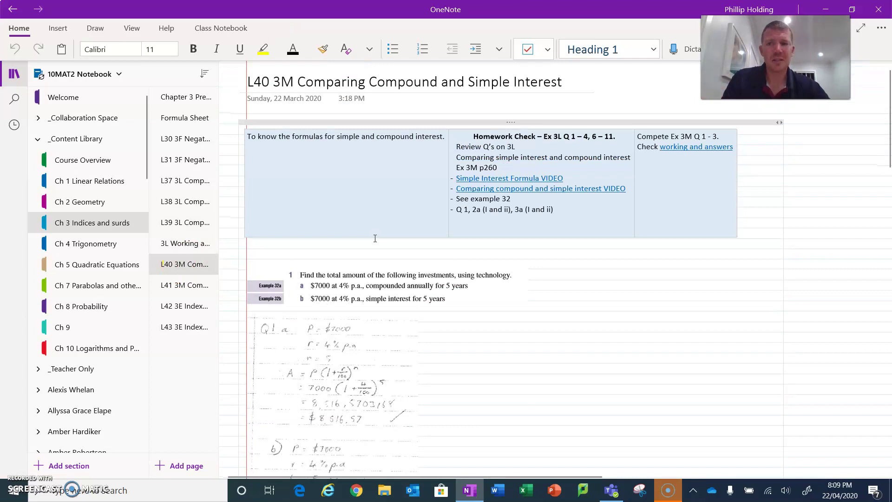
{"action": "scroll", "coordinate": [124, 200], "scroll_direction": "down", "scroll_amount": 3}
{"action": "scroll", "coordinate": [93, 177], "scroll_direction": "up", "scroll_amount": 3}
{"action": "left_click", "coordinate": [39, 141]}
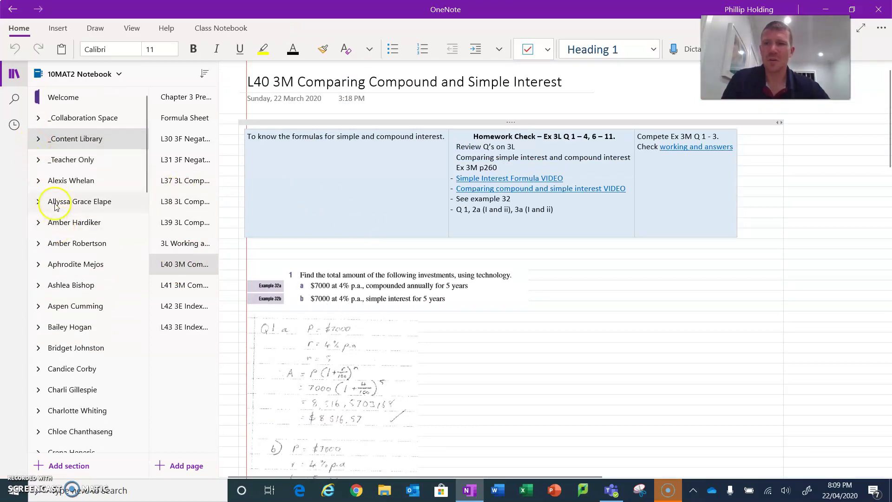
View the Evidence of Learning section in the _Teacher Only group, then collapse the group and look over the student list.
{"action": "left_click", "coordinate": [38, 160]}
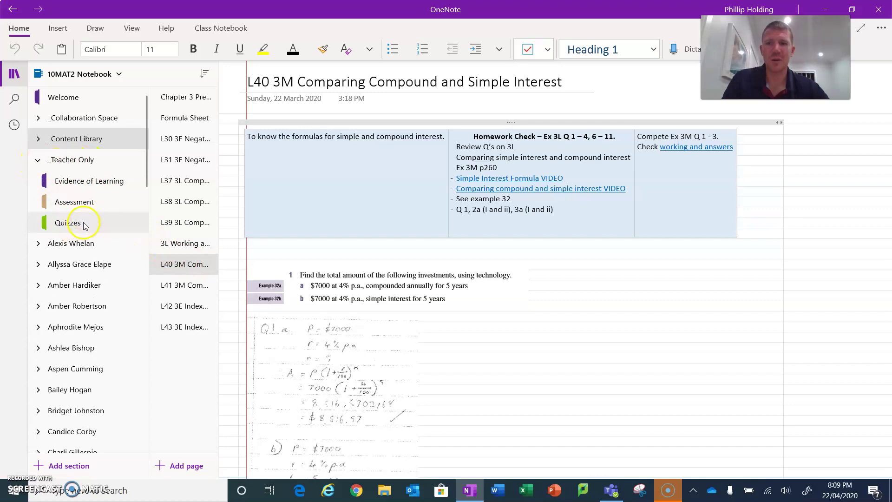
{"action": "left_click", "coordinate": [91, 184]}
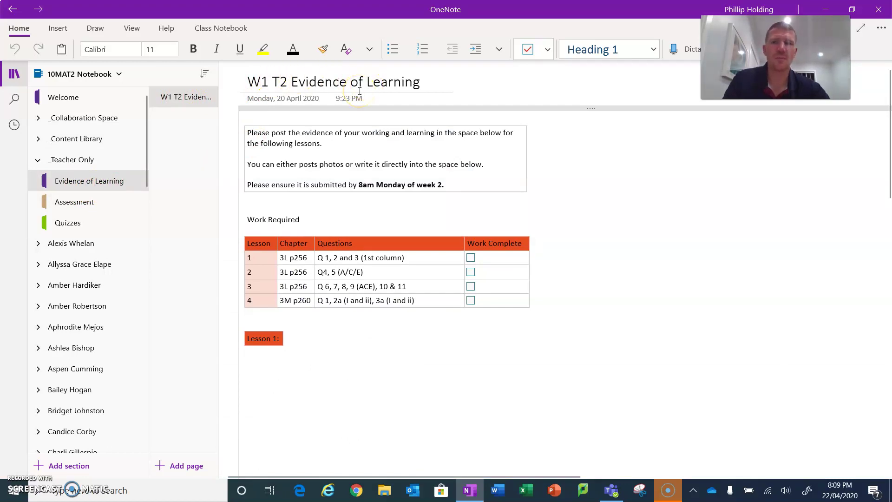
{"action": "left_click", "coordinate": [37, 159]}
{"action": "scroll", "coordinate": [92, 243], "scroll_direction": "down", "scroll_amount": 2}
{"action": "scroll", "coordinate": [74, 260], "scroll_direction": "down", "scroll_amount": 2}
{"action": "scroll", "coordinate": [47, 225], "scroll_direction": "up", "scroll_amount": 4}
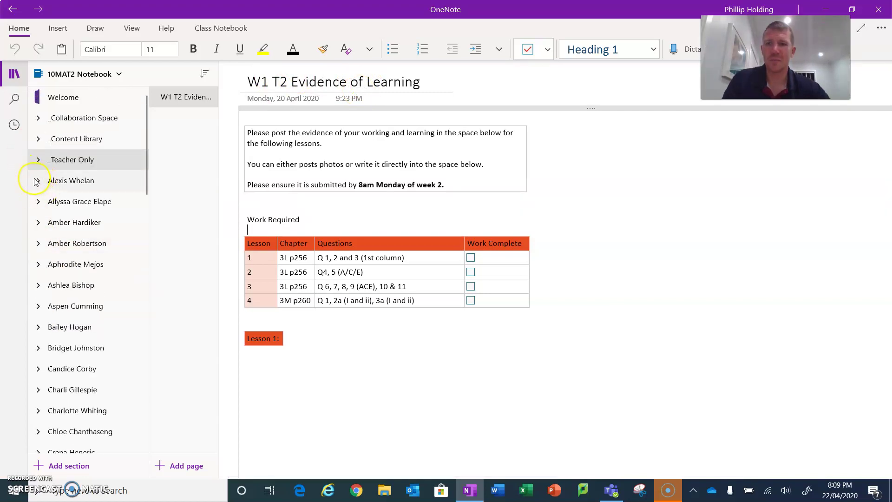
Expand the first student's section group and examine the work on their W1 T2 Evidence of Learning page.
{"action": "left_click", "coordinate": [38, 181]}
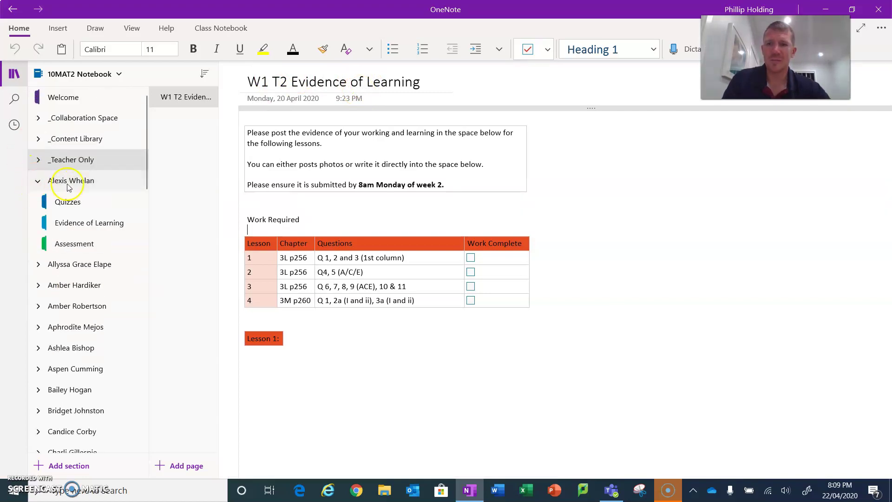
{"action": "scroll", "coordinate": [94, 208], "scroll_direction": "down", "scroll_amount": 2}
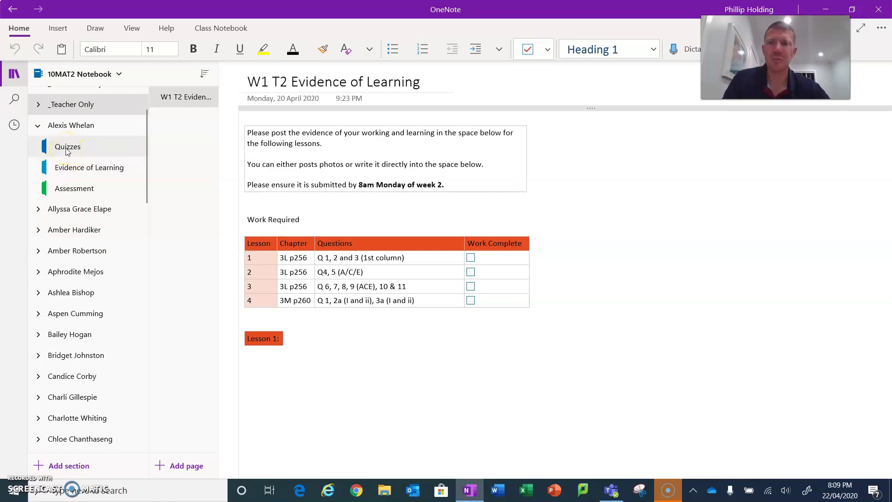
{"action": "left_click", "coordinate": [88, 167]}
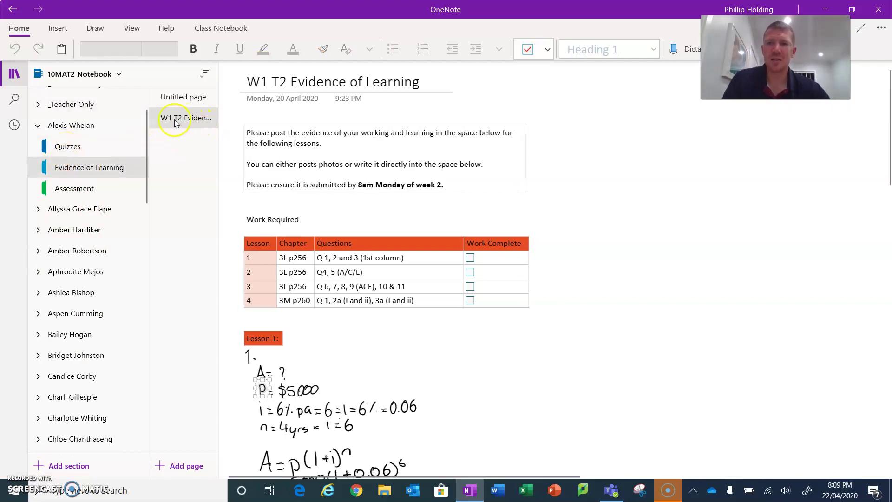
{"action": "scroll", "coordinate": [361, 205], "scroll_direction": "down", "scroll_amount": 8}
{"action": "scroll", "coordinate": [361, 205], "scroll_direction": "down", "scroll_amount": 8}
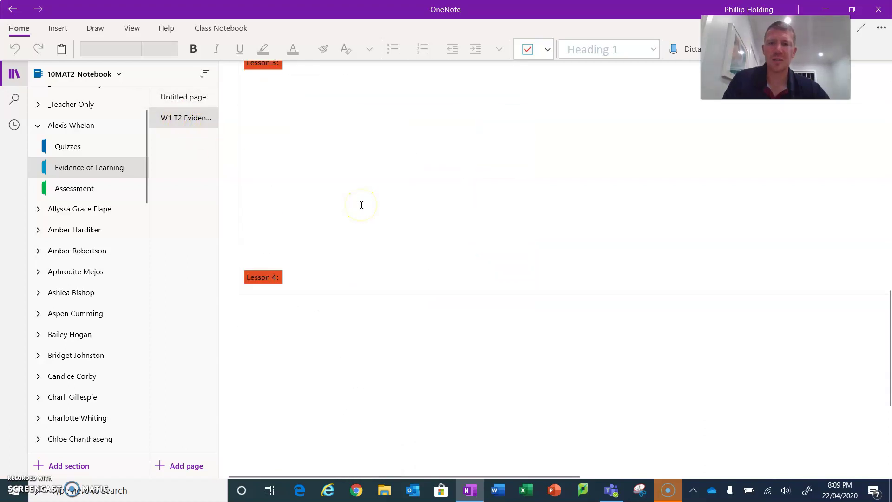
{"action": "scroll", "coordinate": [361, 204], "scroll_direction": "up", "scroll_amount": 7}
{"action": "scroll", "coordinate": [359, 209], "scroll_direction": "down", "scroll_amount": 1}
{"action": "scroll", "coordinate": [359, 209], "scroll_direction": "up", "scroll_amount": 10}
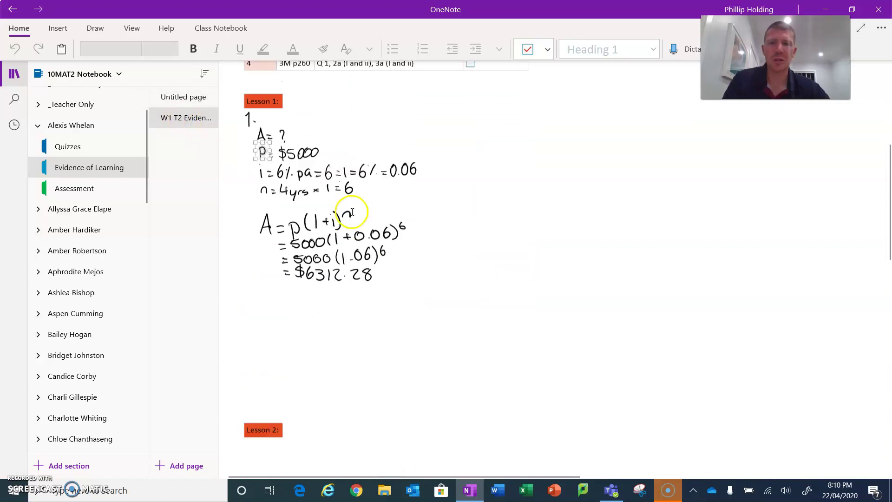
Collapse and re-expand the first student's section group, then open their Assessment section.
{"action": "left_click", "coordinate": [38, 126]}
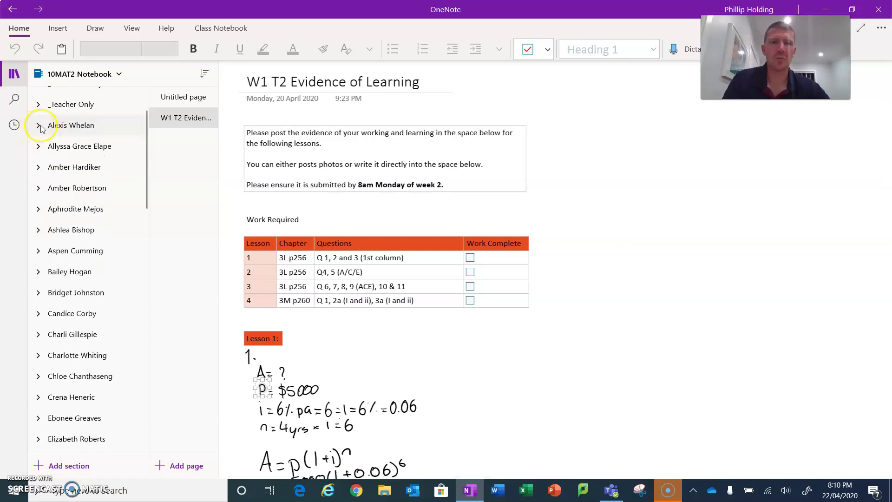
{"action": "left_click", "coordinate": [42, 128]}
{"action": "left_click", "coordinate": [70, 187]}
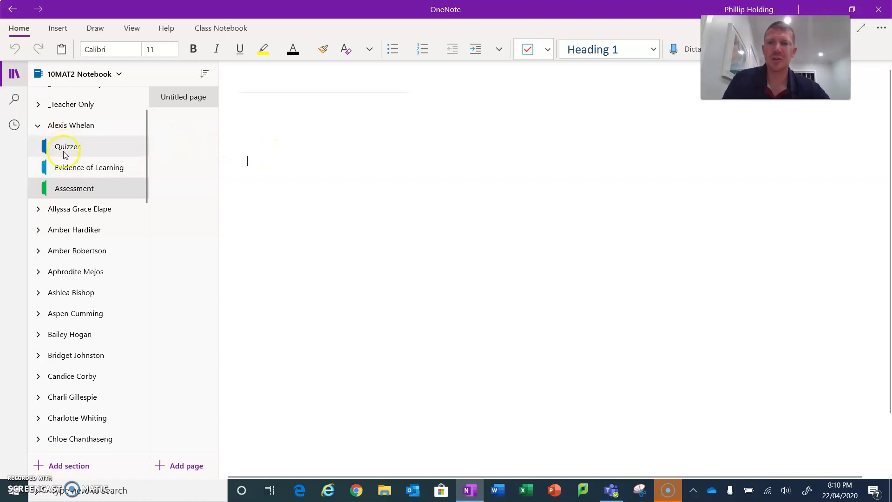
Review the W1 T2 Evidence of Learning page in the first student's Evidence of Learning section, then collapse that student's group.
{"action": "left_click", "coordinate": [75, 168]}
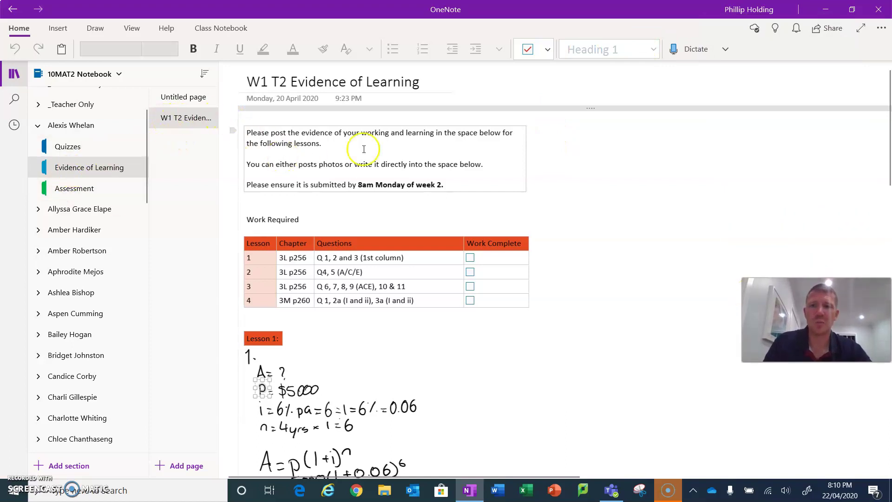
{"action": "scroll", "coordinate": [364, 149], "scroll_direction": "down", "scroll_amount": 15}
{"action": "scroll", "coordinate": [340, 228], "scroll_direction": "up", "scroll_amount": 15}
{"action": "scroll", "coordinate": [379, 294], "scroll_direction": "up", "scroll_amount": 1}
{"action": "left_click", "coordinate": [47, 130]}
{"action": "scroll", "coordinate": [77, 140], "scroll_direction": "up", "scroll_amount": 2}
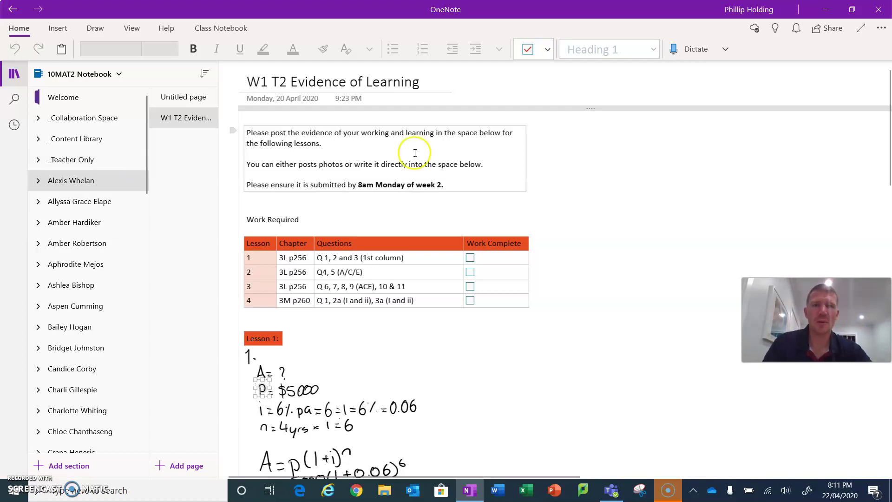
Expand the first student's section group again and check the notebook's sync status.
{"action": "left_click", "coordinate": [38, 184]}
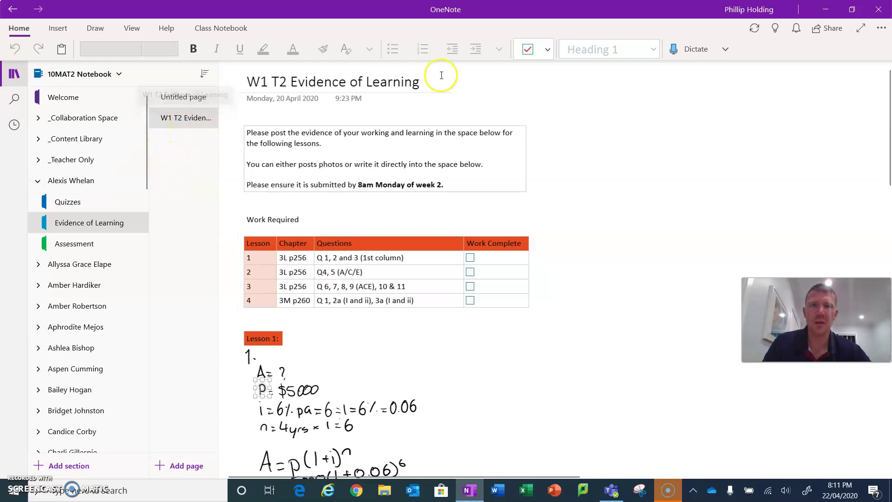
{"action": "left_click", "coordinate": [756, 32]}
{"action": "left_click", "coordinate": [756, 32]}
{"action": "left_click", "coordinate": [754, 31]}
{"action": "left_click", "coordinate": [741, 32]}
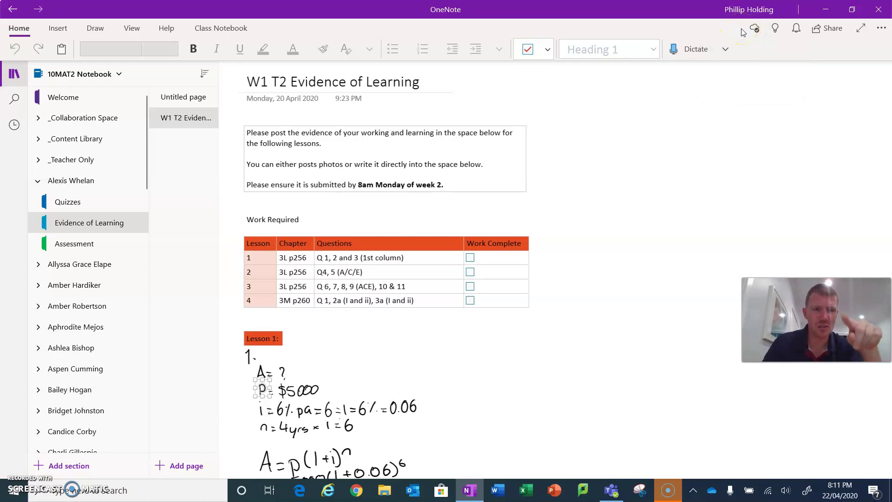
{"action": "left_click", "coordinate": [616, 70]}
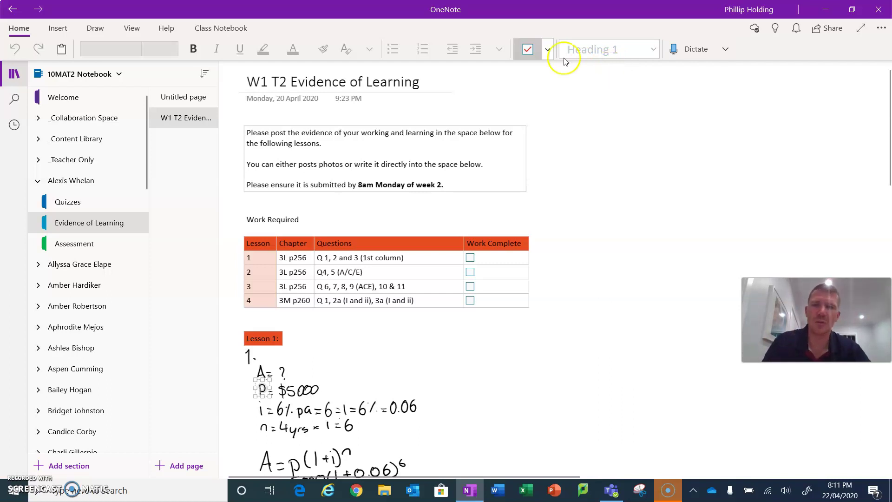
Sync only the 10MAT2 Notebook and display its sync status.
{"action": "right_click", "coordinate": [87, 80]}
{"action": "left_click", "coordinate": [132, 113]}
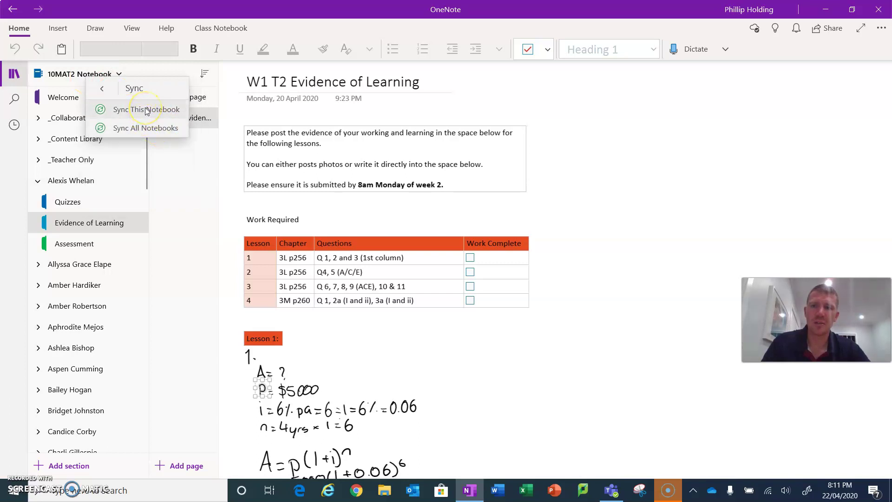
{"action": "left_click", "coordinate": [145, 110]}
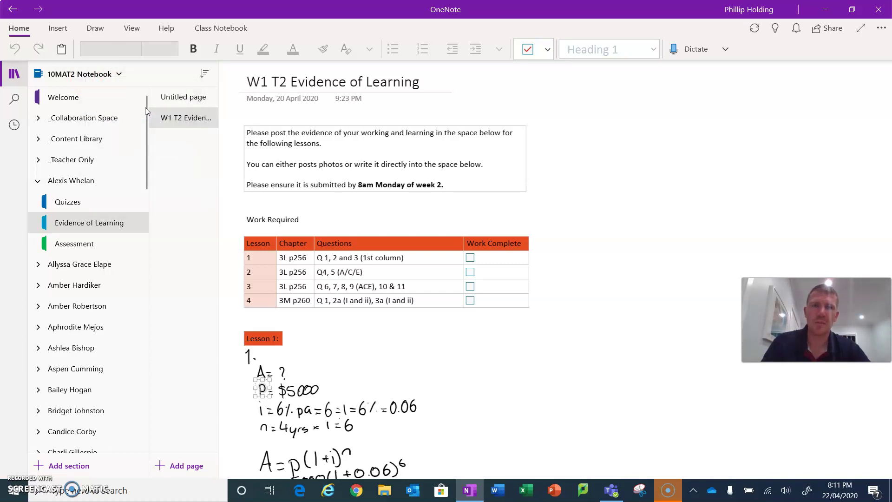
{"action": "left_click", "coordinate": [757, 36]}
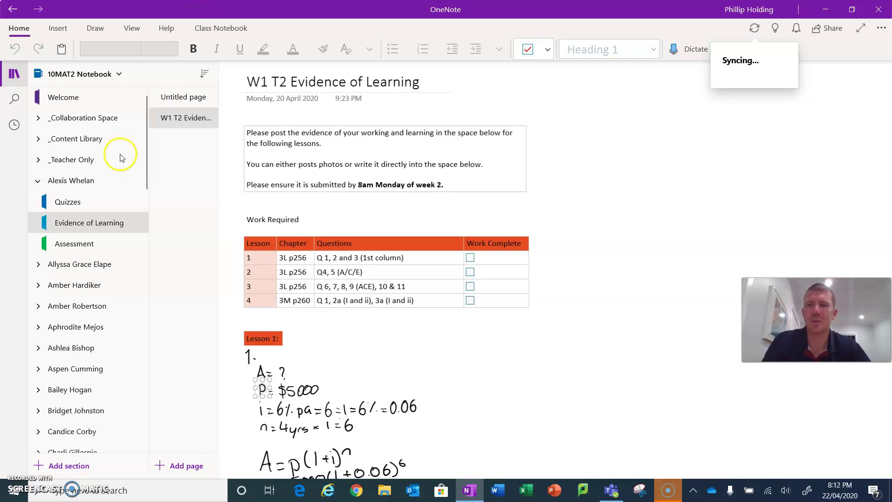
Collapse the student's group and open the online Unit Plan linked from Sem 1 Overview/Planner in the _Content Library's Course Overview.
{"action": "left_click", "coordinate": [39, 183]}
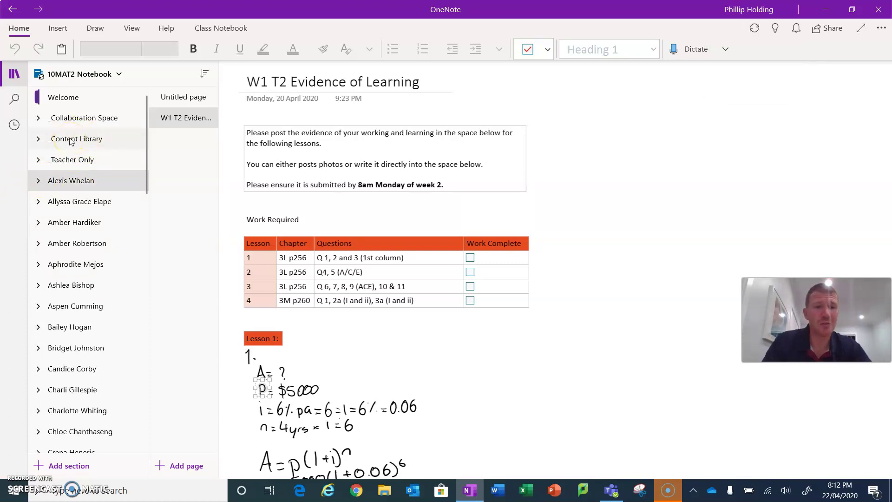
{"action": "left_click", "coordinate": [38, 140]}
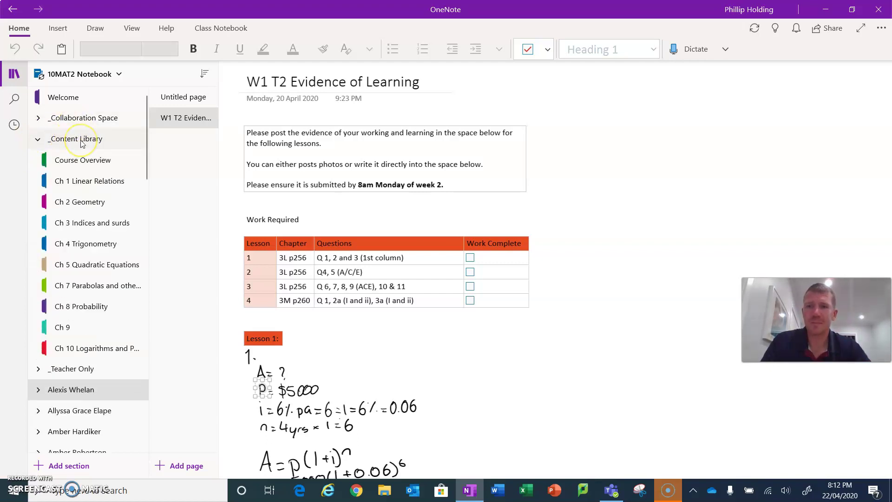
{"action": "left_click", "coordinate": [81, 171]}
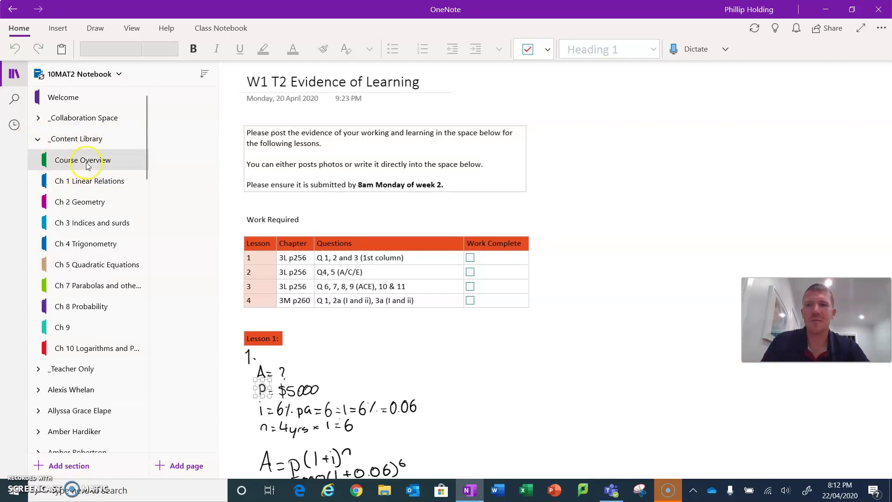
{"action": "left_click", "coordinate": [147, 128]}
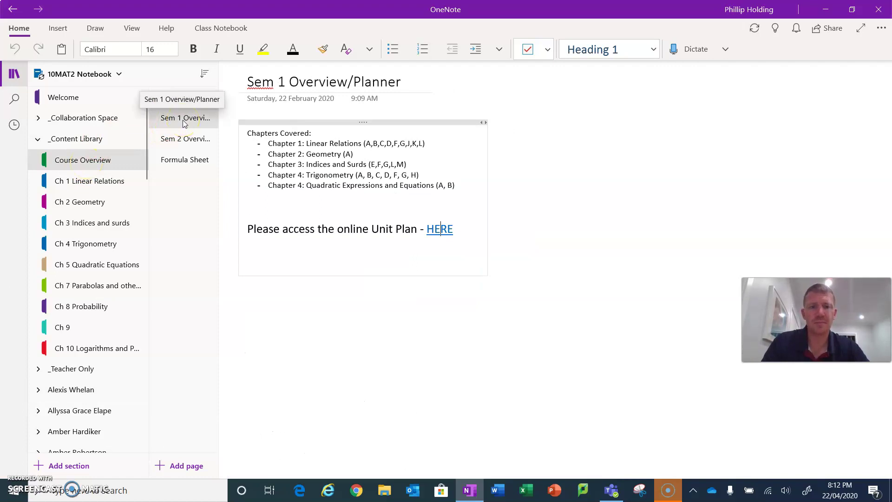
{"action": "left_click", "coordinate": [439, 229]}
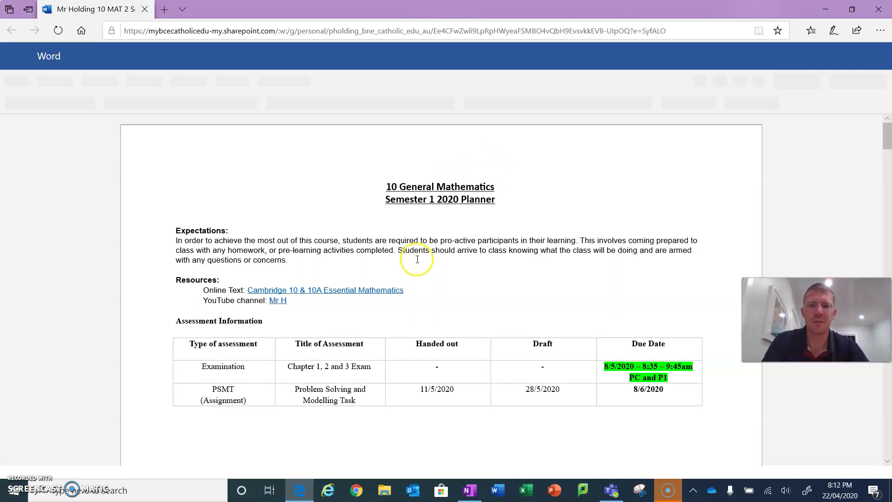
Look through the Semester 1 2020 Planner down to the lessons listed below the Easter Holidays row.
{"action": "scroll", "coordinate": [454, 249], "scroll_direction": "down", "scroll_amount": 10}
{"action": "scroll", "coordinate": [456, 248], "scroll_direction": "down", "scroll_amount": 15}
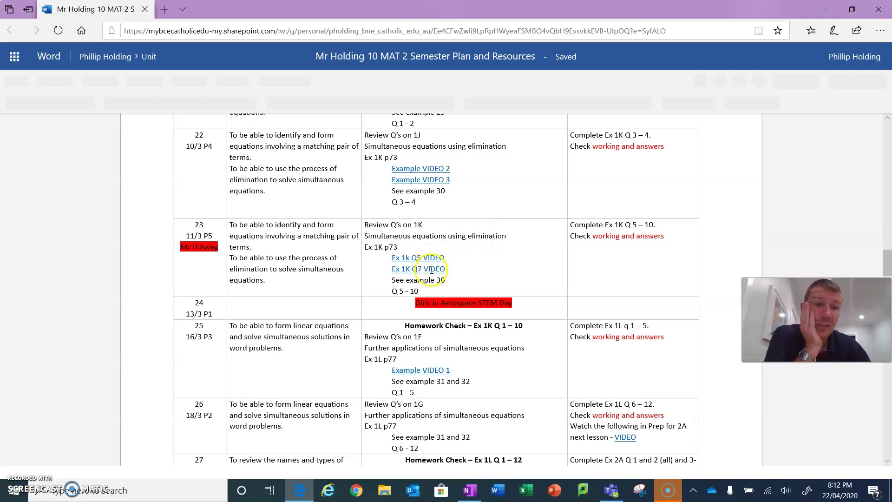
{"action": "scroll", "coordinate": [213, 269], "scroll_direction": "down", "scroll_amount": 3}
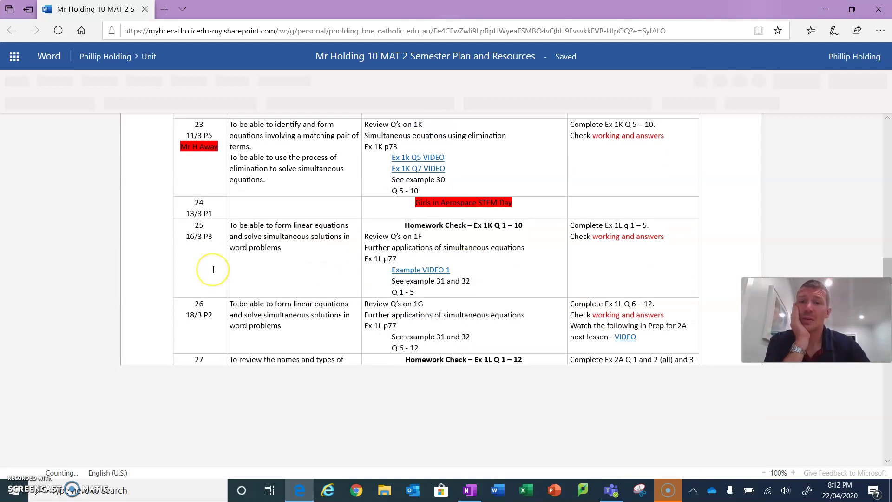
{"action": "scroll", "coordinate": [213, 269], "scroll_direction": "down", "scroll_amount": 15}
{"action": "scroll", "coordinate": [193, 225], "scroll_direction": "down", "scroll_amount": 20}
{"action": "scroll", "coordinate": [222, 210], "scroll_direction": "up", "scroll_amount": 2}
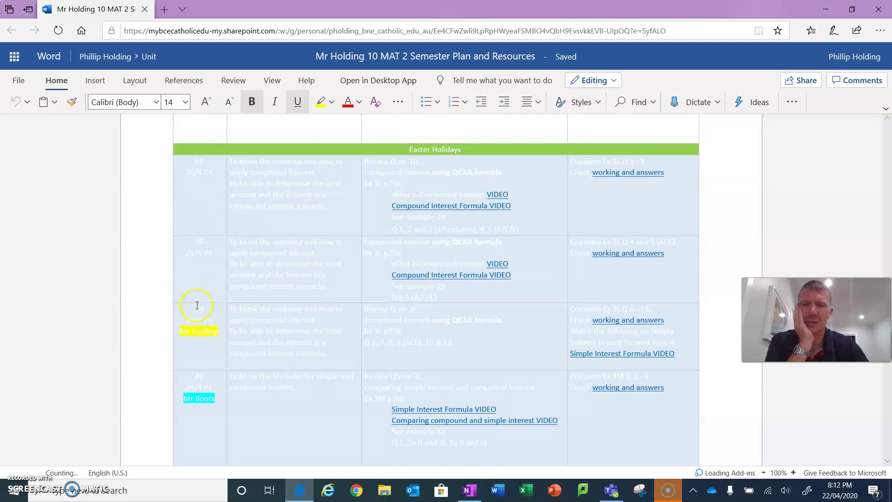
{"action": "scroll", "coordinate": [255, 267], "scroll_direction": "down", "scroll_amount": 2}
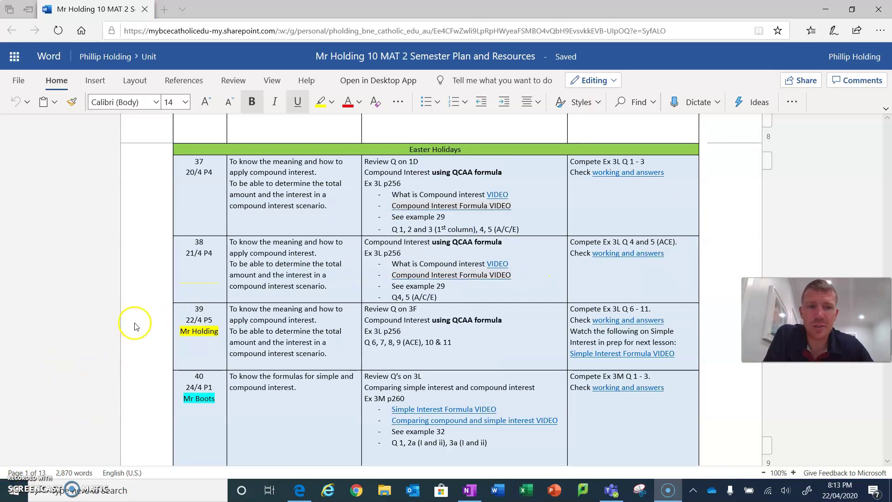
Highlight the lesson 39 row to examine its goals, tasks and homework, then place the cursor after its question list.
{"action": "double_click", "coordinate": [195, 310]}
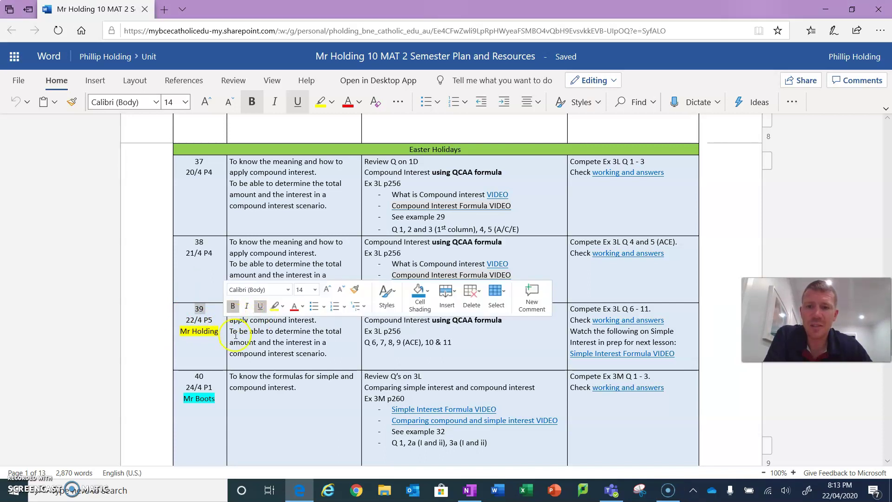
{"action": "left_click", "coordinate": [232, 310]}
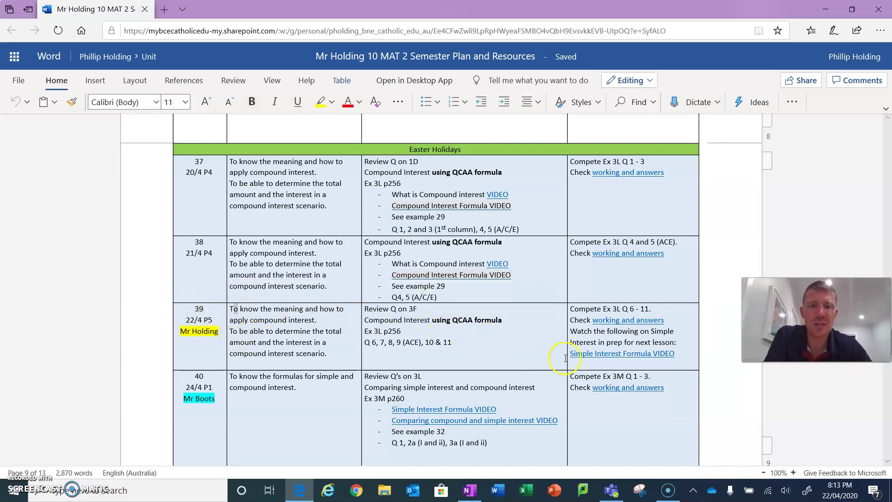
{"action": "left_click", "coordinate": [616, 344], "text": "shift"}
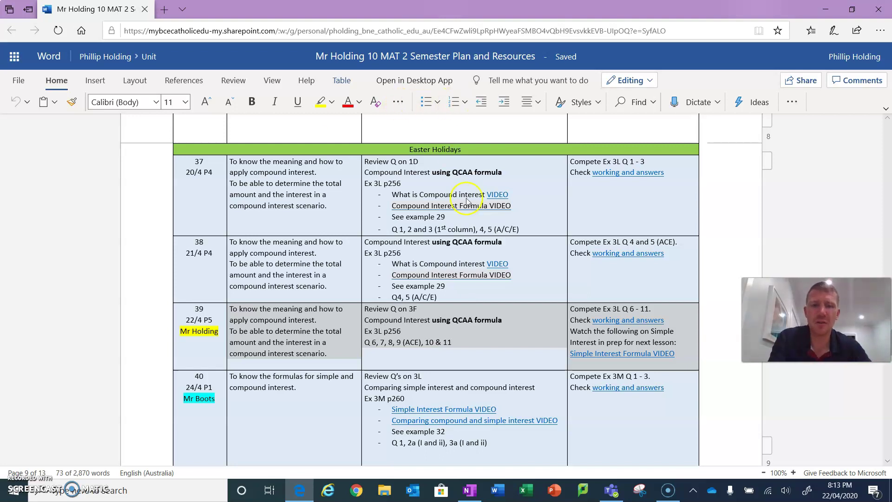
{"action": "scroll", "coordinate": [469, 200], "scroll_direction": "down", "scroll_amount": 2}
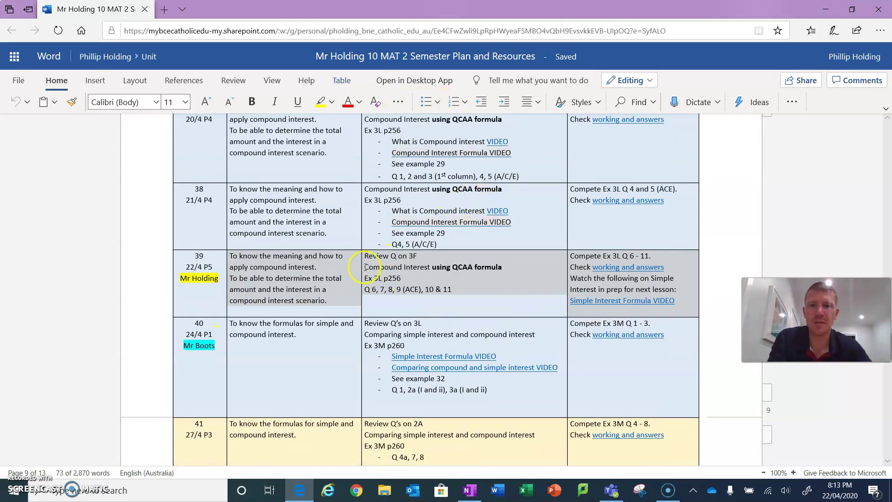
{"action": "left_click", "coordinate": [410, 263]}
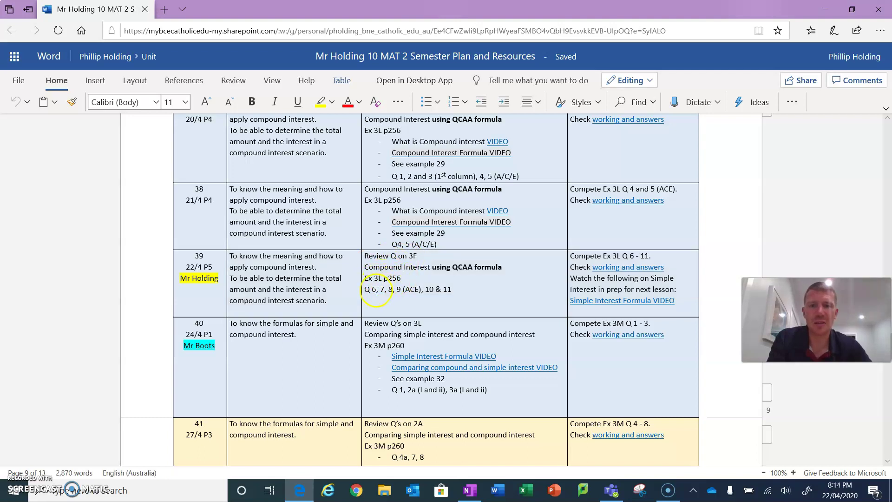
{"action": "left_click", "coordinate": [452, 292]}
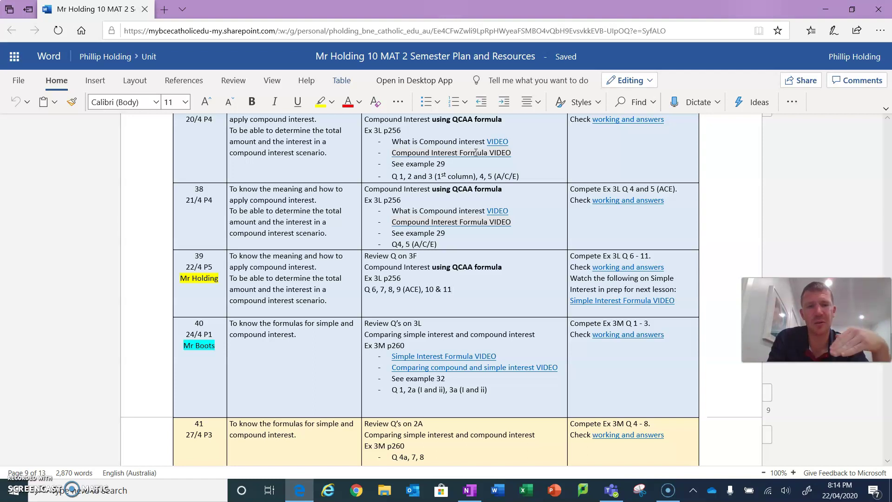
Examine lessons 40 to 43, highlighting the example 32 reference in lesson 40 and placing the cursor in its question list.
{"action": "scroll", "coordinate": [483, 147], "scroll_direction": "up", "scroll_amount": 2}
{"action": "scroll", "coordinate": [465, 177], "scroll_direction": "down", "scroll_amount": 4}
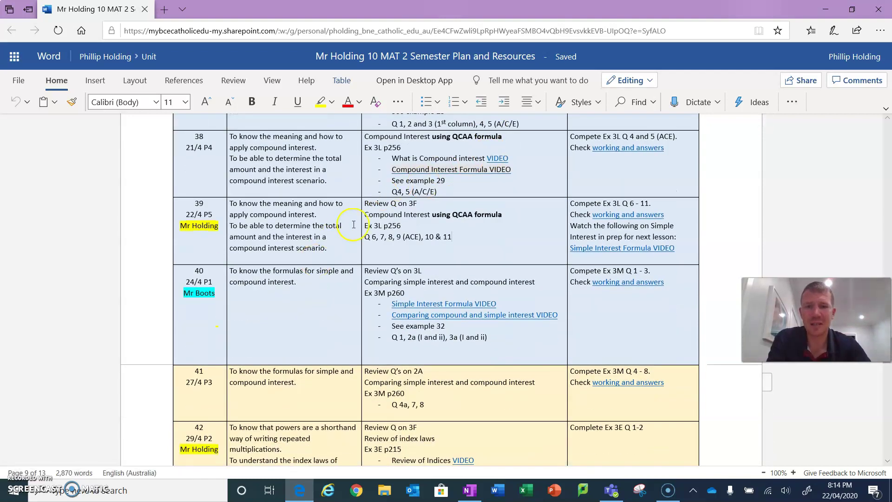
{"action": "scroll", "coordinate": [376, 218], "scroll_direction": "down", "scroll_amount": 2}
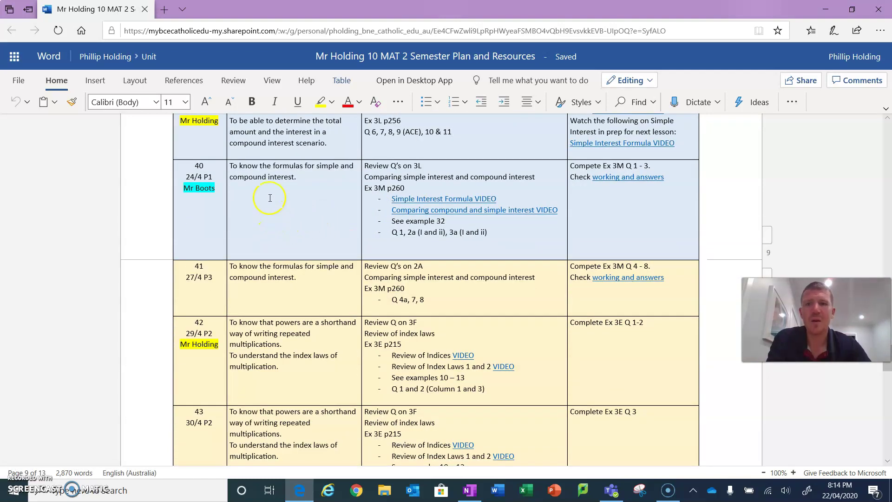
{"action": "scroll", "coordinate": [258, 190], "scroll_direction": "up", "scroll_amount": 4}
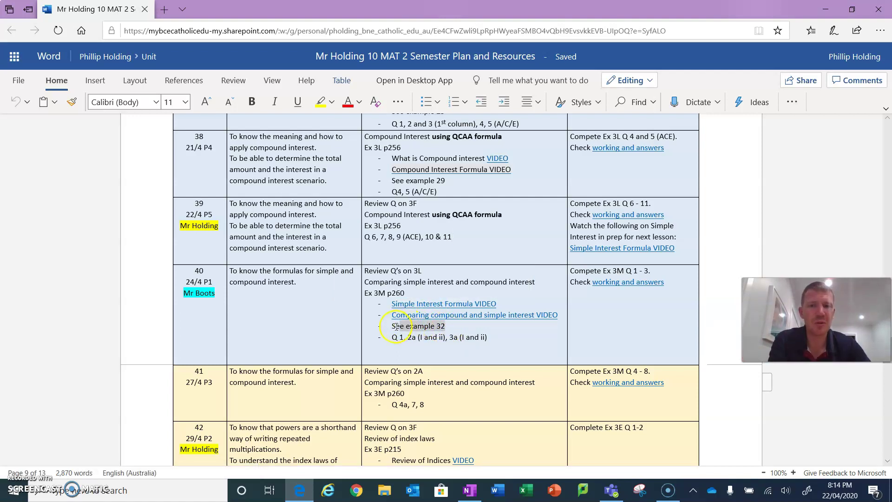
{"action": "left_click_drag", "start_coordinate": [399, 326], "coordinate": [445, 326]}
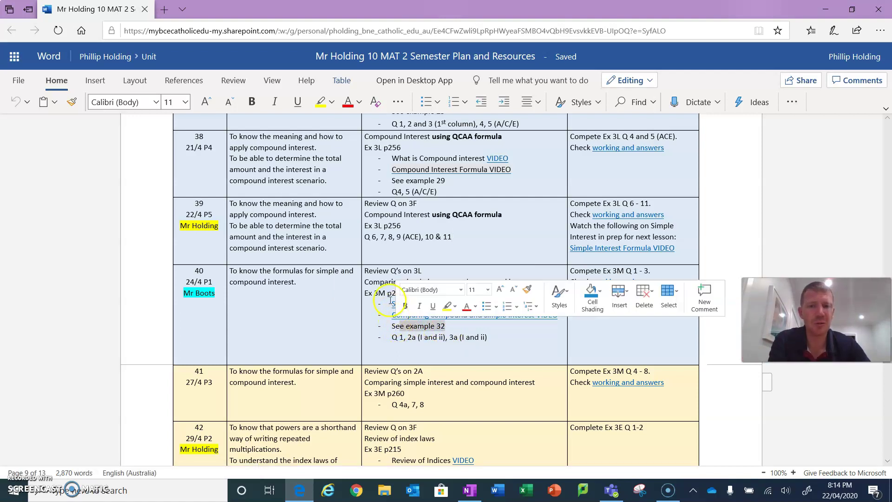
{"action": "left_click", "coordinate": [430, 338]}
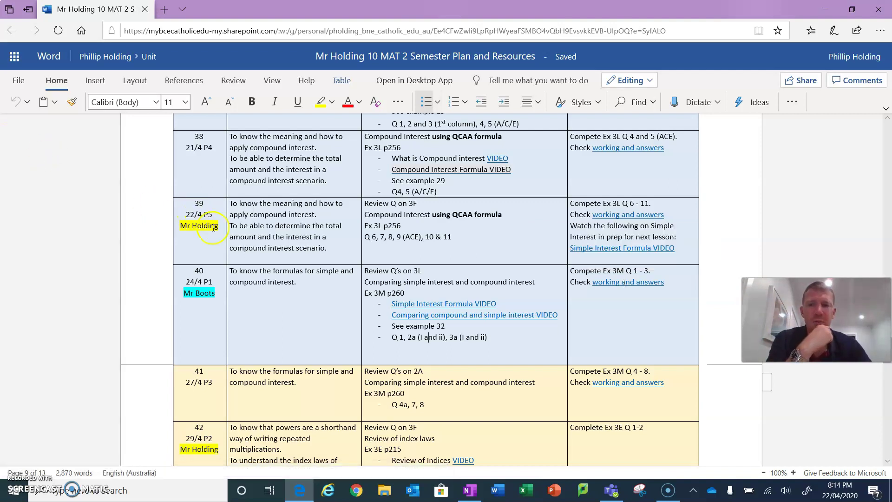
Compare the planner rows for lessons 37 to 40, then highlight the lesson 40 row's contents.
{"action": "scroll", "coordinate": [239, 288], "scroll_direction": "up", "scroll_amount": 3}
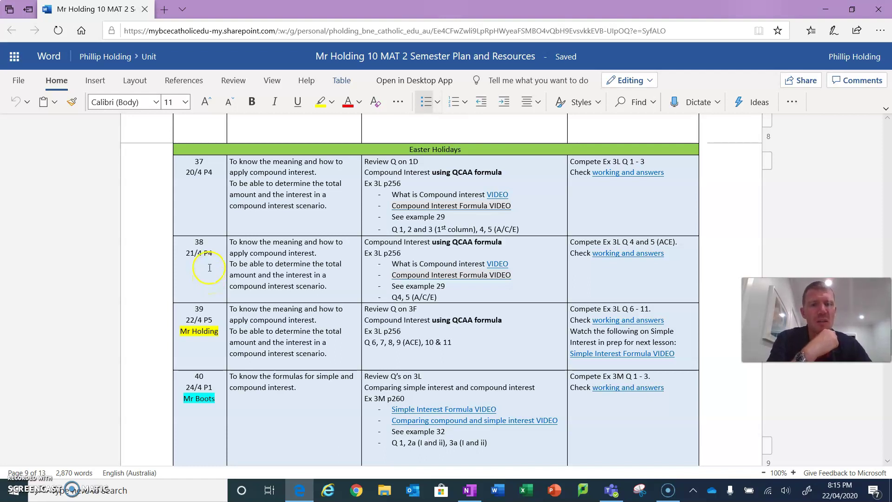
{"action": "scroll", "coordinate": [225, 253], "scroll_direction": "down", "scroll_amount": 3}
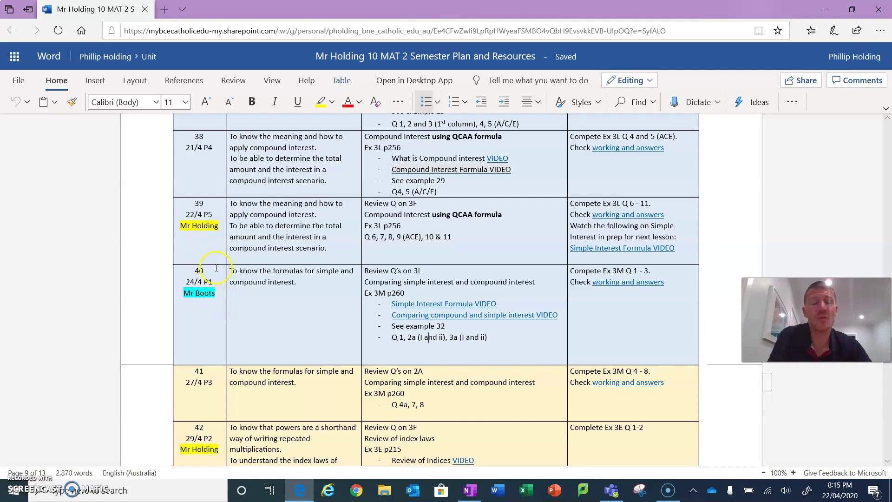
{"action": "scroll", "coordinate": [195, 223], "scroll_direction": "up", "scroll_amount": 3}
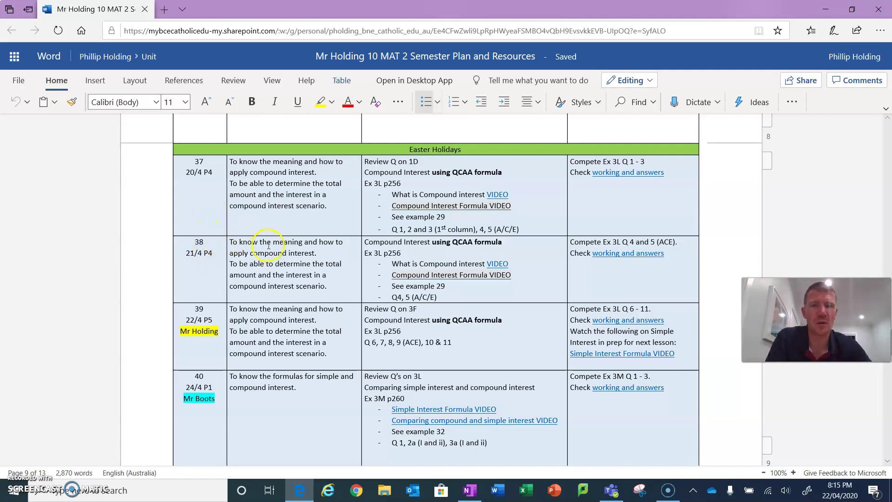
{"action": "scroll", "coordinate": [232, 228], "scroll_direction": "down", "scroll_amount": 2}
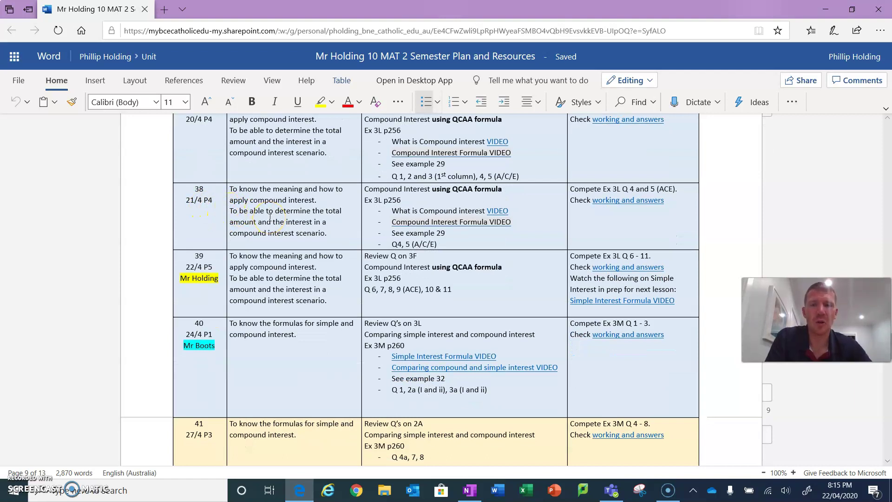
{"action": "scroll", "coordinate": [270, 217], "scroll_direction": "up", "scroll_amount": 2}
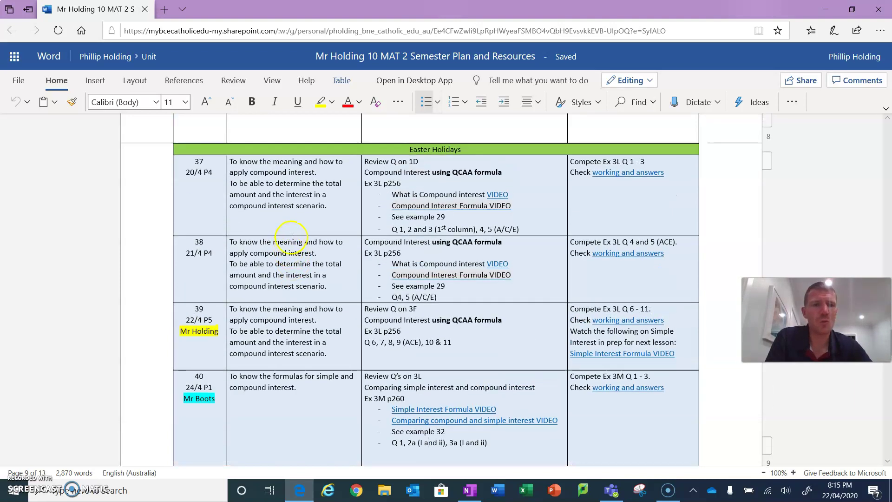
{"action": "scroll", "coordinate": [292, 237], "scroll_direction": "down", "scroll_amount": 4}
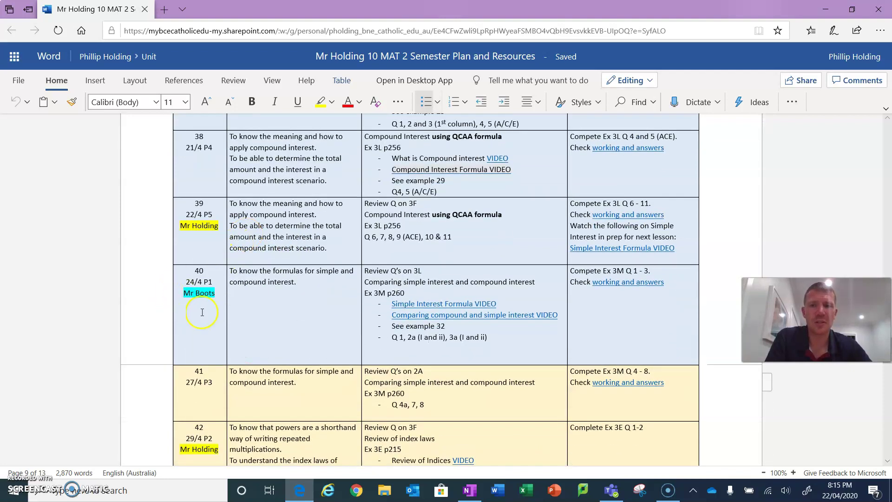
{"action": "triple_click", "coordinate": [625, 313]}
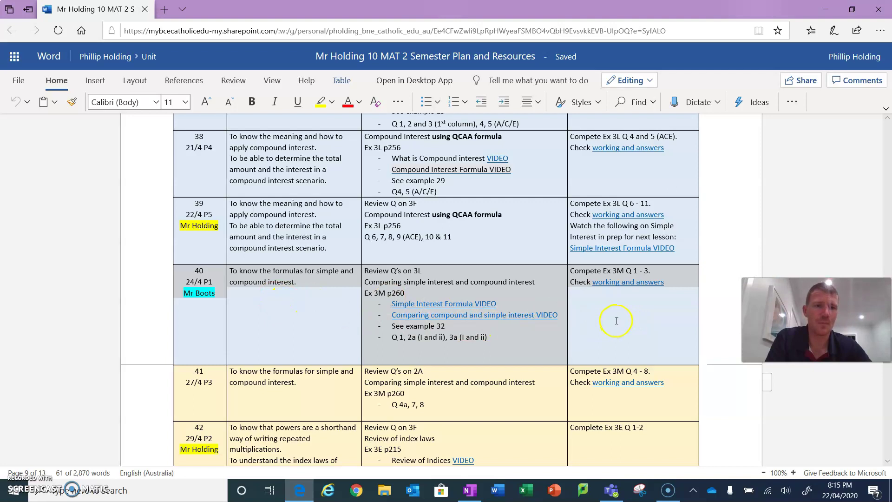
Look through the planner from lesson 41 down to the Chapter 1 – 3 online exam and back up to the Easter Holidays row.
{"action": "scroll", "coordinate": [616, 321], "scroll_direction": "down", "scroll_amount": 8}
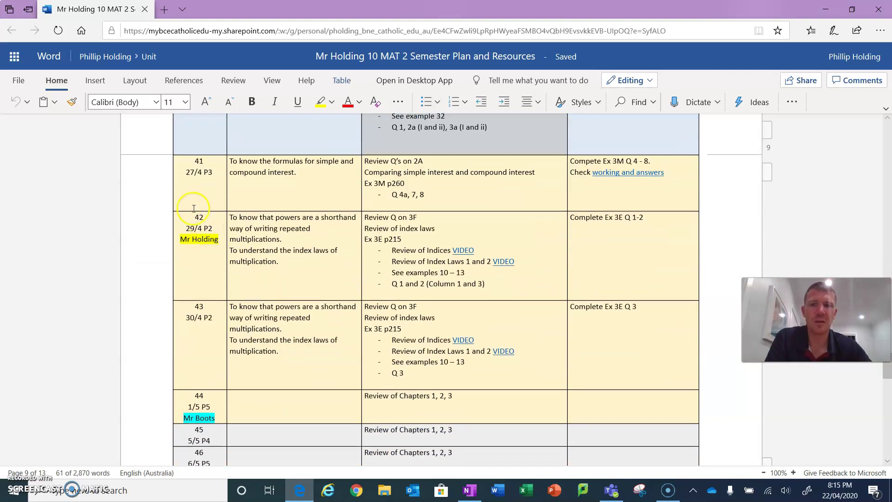
{"action": "scroll", "coordinate": [491, 339], "scroll_direction": "down", "scroll_amount": 2}
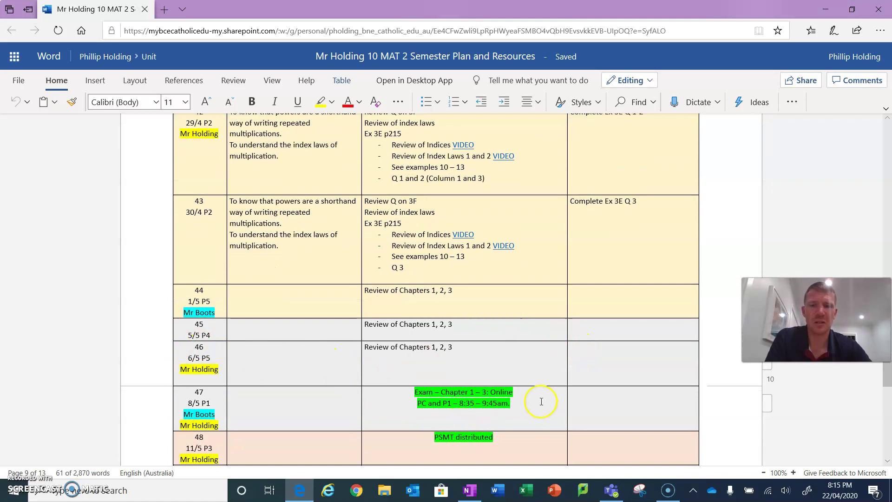
{"action": "scroll", "coordinate": [279, 329], "scroll_direction": "down", "scroll_amount": 3}
{"action": "scroll", "coordinate": [398, 299], "scroll_direction": "up", "scroll_amount": 12}
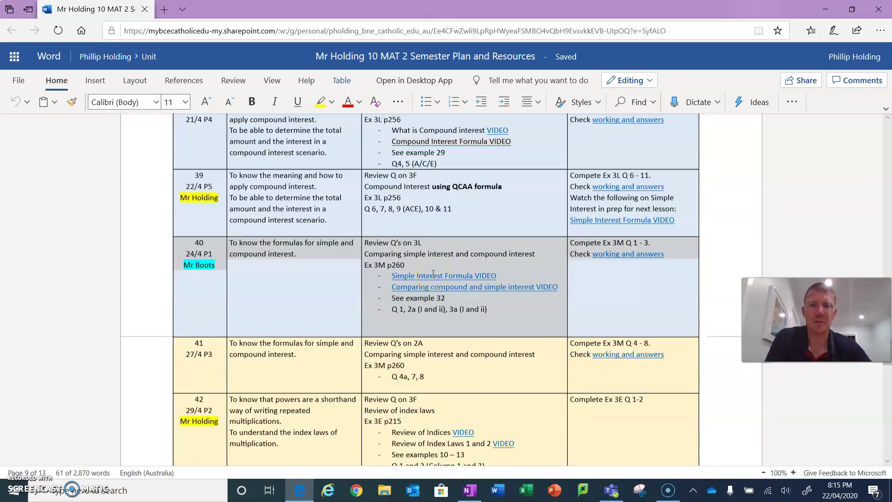
{"action": "scroll", "coordinate": [432, 274], "scroll_direction": "up", "scroll_amount": 10}
{"action": "scroll", "coordinate": [433, 274], "scroll_direction": "down", "scroll_amount": 4}
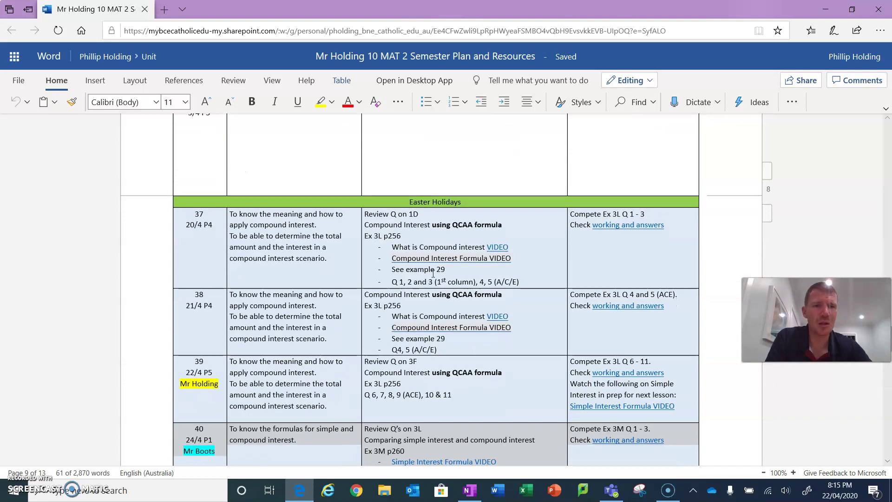
{"action": "scroll", "coordinate": [433, 274], "scroll_direction": "down", "scroll_amount": 1}
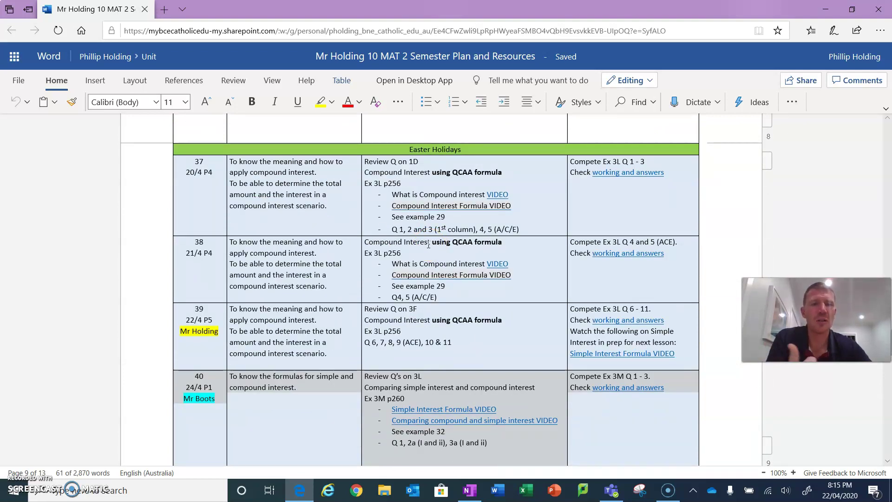
Examine the goals, tasks and homework of the compound interest lessons 37 and 38 in the planner.
{"action": "left_click", "coordinate": [397, 121]}
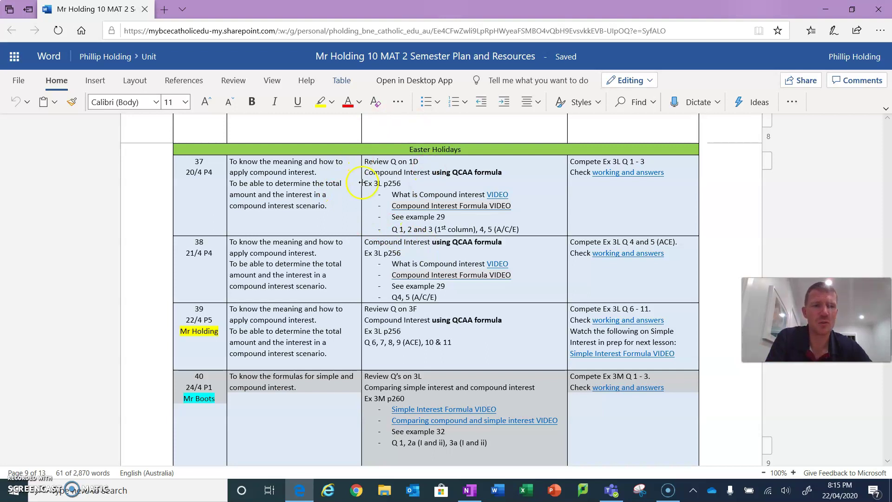
{"action": "left_click", "coordinate": [392, 226]}
{"action": "scroll", "coordinate": [392, 232], "scroll_direction": "down", "scroll_amount": 1}
{"action": "scroll", "coordinate": [372, 260], "scroll_direction": "up", "scroll_amount": 1}
{"action": "left_click", "coordinate": [365, 268]}
{"action": "scroll", "coordinate": [288, 306], "scroll_direction": "down", "scroll_amount": 1}
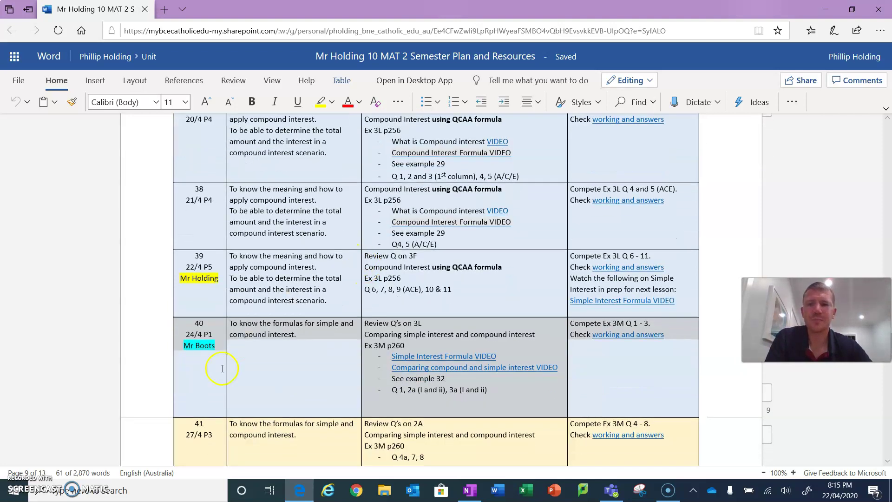
Highlight the lesson 40 row, check its Simple Interest Formula VIDEO link, and place the cursor in its homework cell.
{"action": "left_click", "coordinate": [218, 344]}
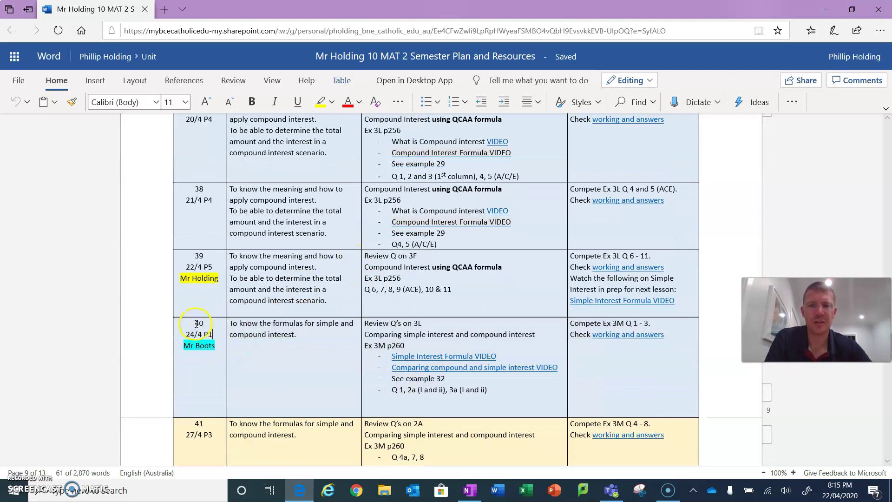
{"action": "left_click_drag", "start_coordinate": [376, 349], "coordinate": [607, 372]}
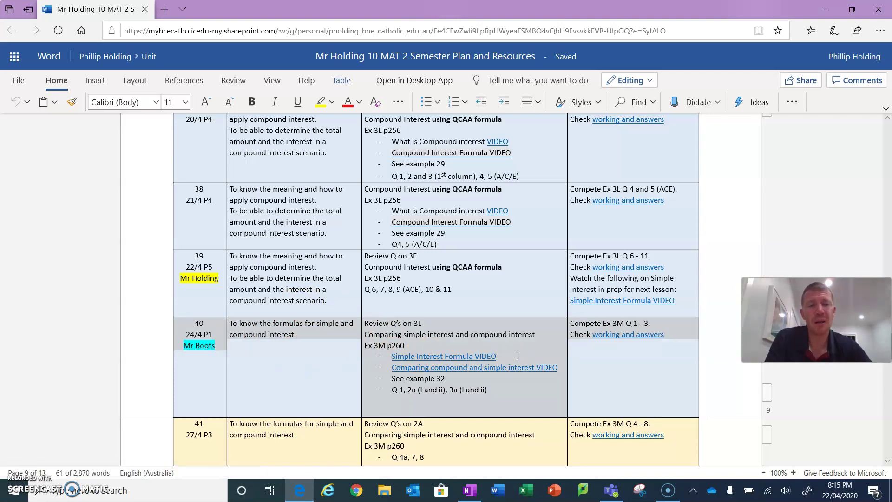
{"action": "left_click", "coordinate": [431, 354]}
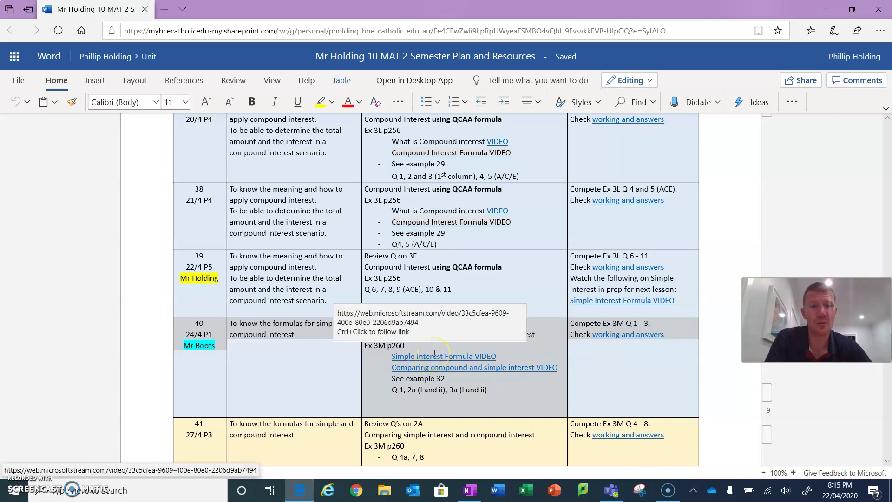
{"action": "left_click", "coordinate": [522, 290]}
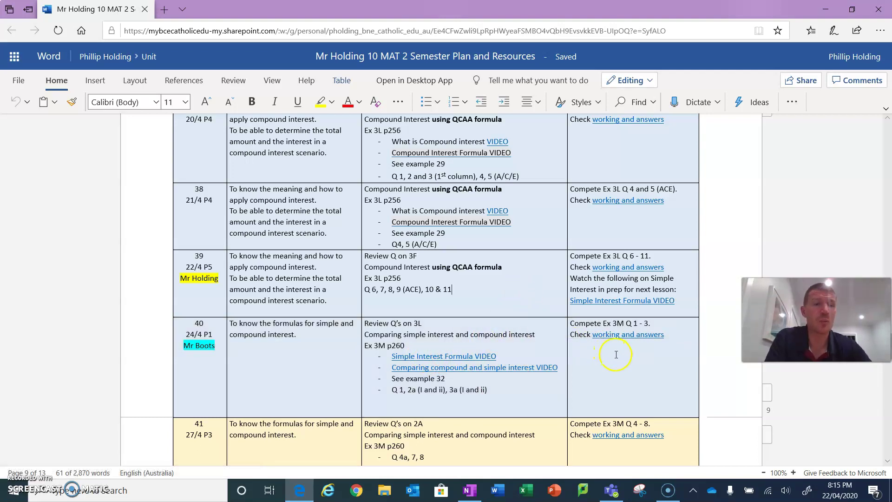
{"action": "left_click", "coordinate": [606, 360]}
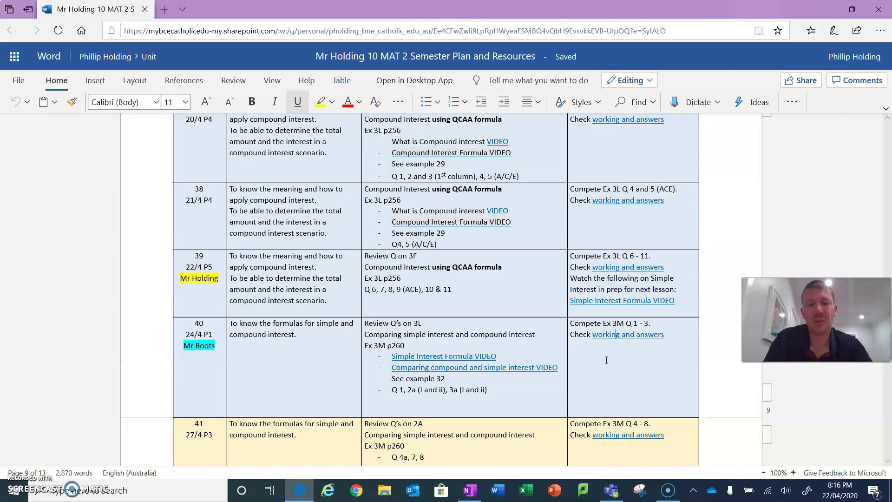
Close the online planner to return to OneNote and reopen the 10MAT2 Notebook from the list of notebooks.
{"action": "scroll", "coordinate": [464, 394], "scroll_direction": "up", "scroll_amount": 1}
{"action": "scroll", "coordinate": [398, 310], "scroll_direction": "down", "scroll_amount": 1}
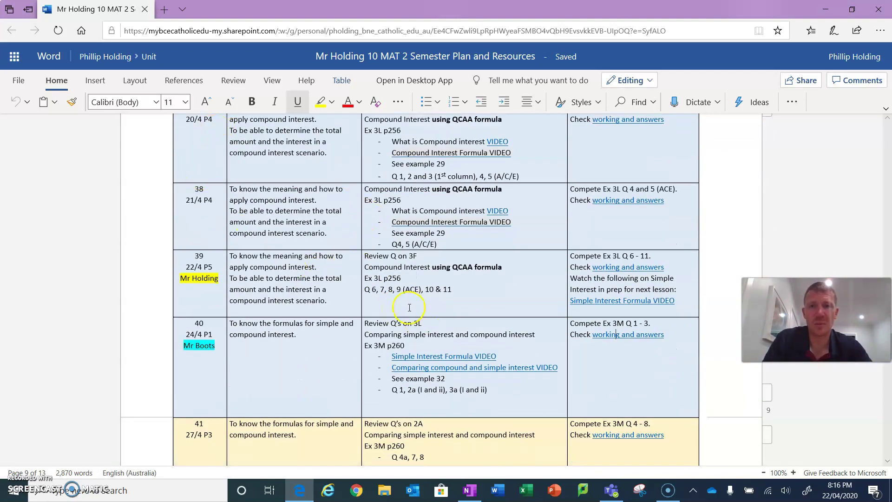
{"action": "scroll", "coordinate": [409, 307], "scroll_direction": "up", "scroll_amount": 2}
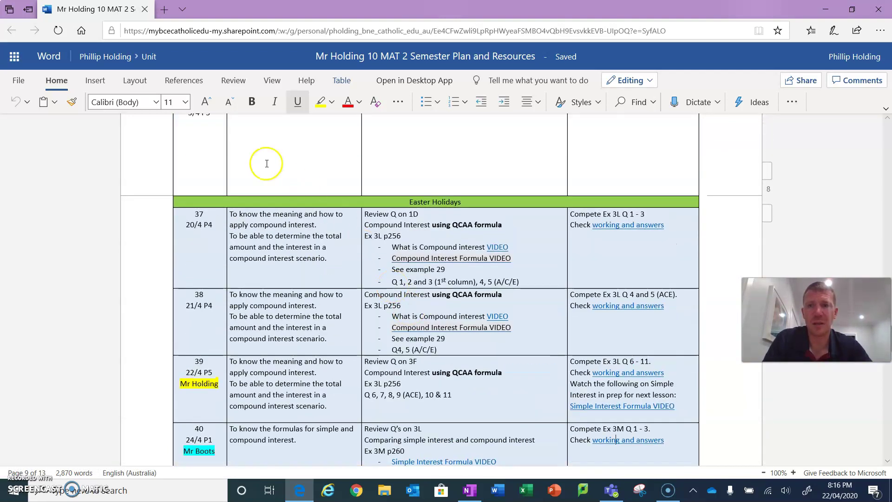
{"action": "left_click", "coordinate": [874, 14]}
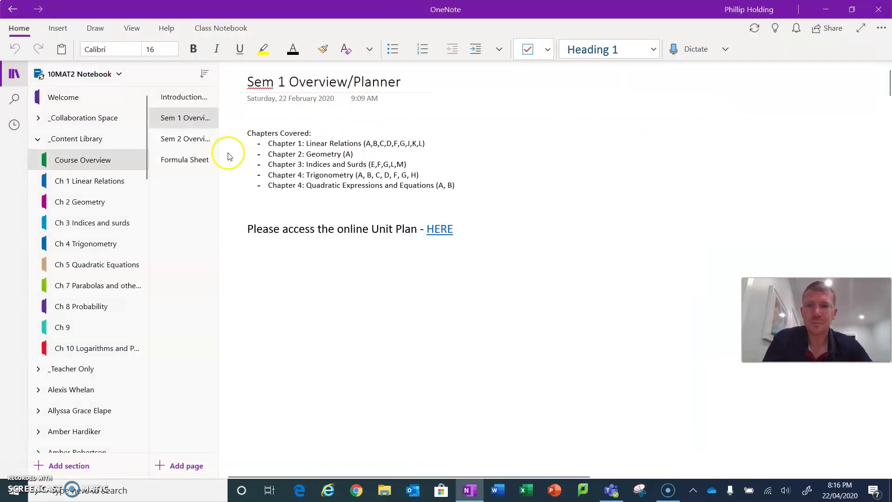
{"action": "left_click", "coordinate": [59, 75]}
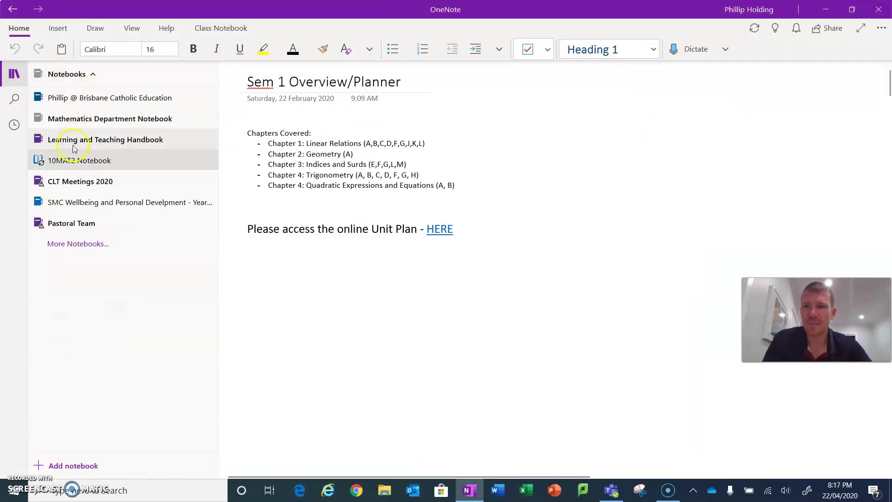
{"action": "left_click", "coordinate": [74, 166]}
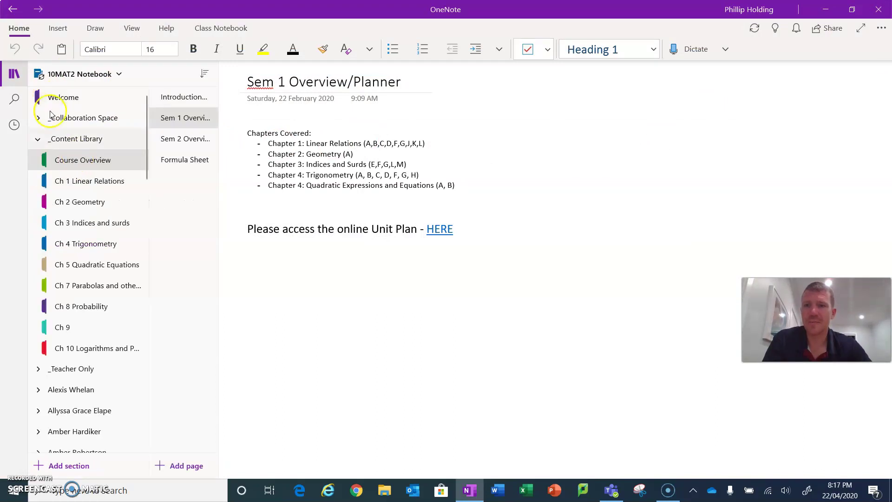
Collapse and re-expand the Content Library, then open the Sem 1 Overview/Planner page in its Course Overview section.
{"action": "left_click", "coordinate": [37, 140]}
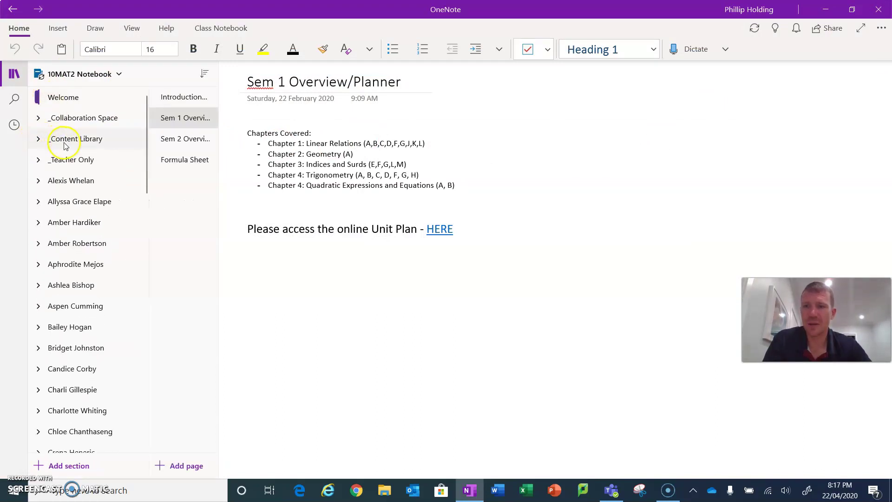
{"action": "left_click", "coordinate": [56, 139]}
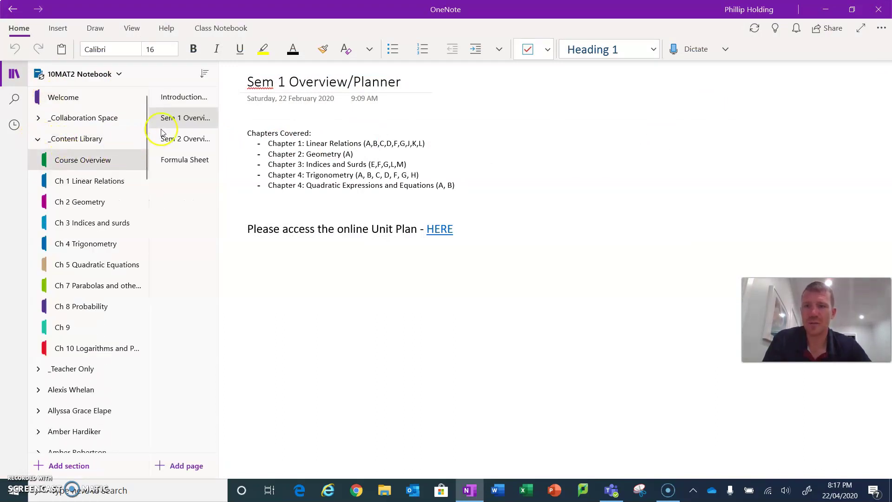
{"action": "left_click", "coordinate": [185, 118]}
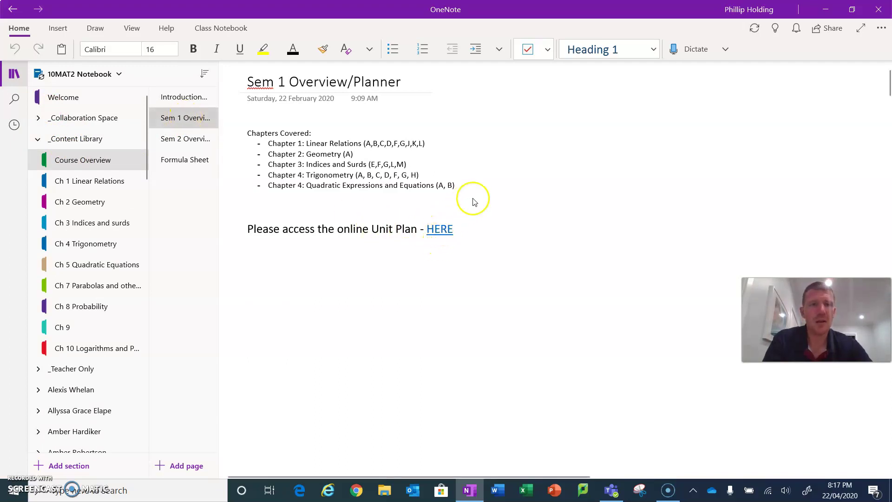
Switch to Teams, dismiss the notice about the notebook opened in OneNote, and show the General channel's posts.
{"action": "left_click", "coordinate": [611, 490]}
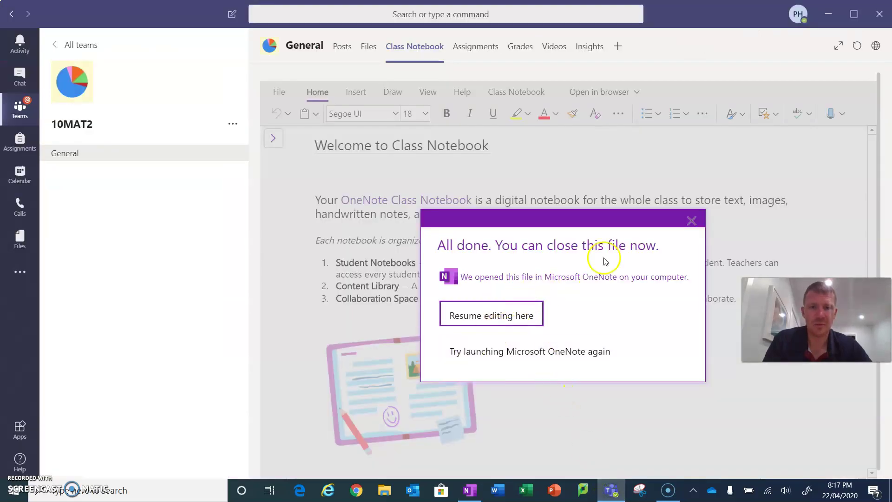
{"action": "left_click", "coordinate": [692, 222]}
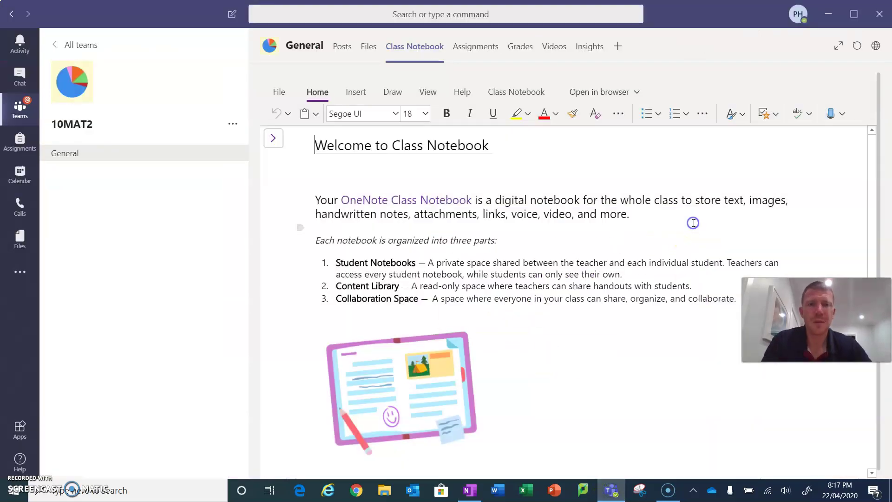
{"action": "left_click", "coordinate": [349, 51]}
Look back through the posts for the April 19 announcement linking the online unit plan, then examine the April 20 student questions.
{"action": "scroll", "coordinate": [437, 284], "scroll_direction": "up", "scroll_amount": 5}
{"action": "scroll", "coordinate": [436, 278], "scroll_direction": "up", "scroll_amount": 10}
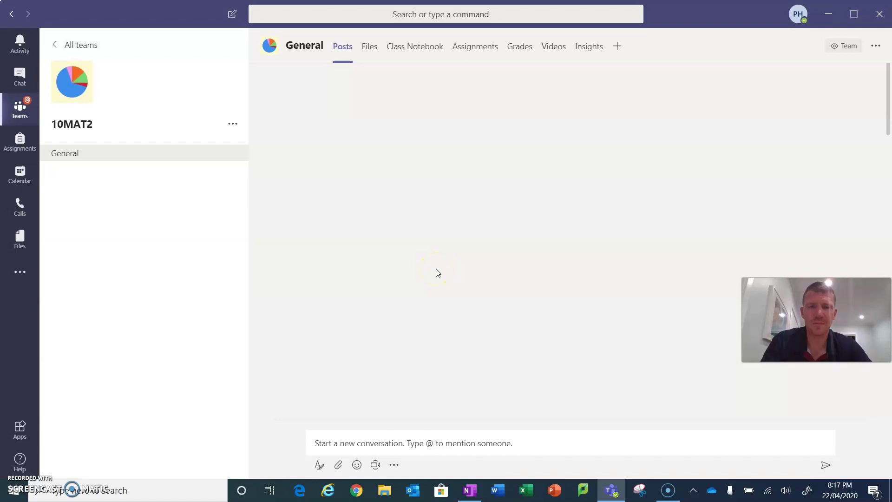
{"action": "scroll", "coordinate": [436, 267], "scroll_direction": "up", "scroll_amount": 5}
{"action": "scroll", "coordinate": [434, 263], "scroll_direction": "up", "scroll_amount": 10}
{"action": "scroll", "coordinate": [435, 263], "scroll_direction": "up", "scroll_amount": 5}
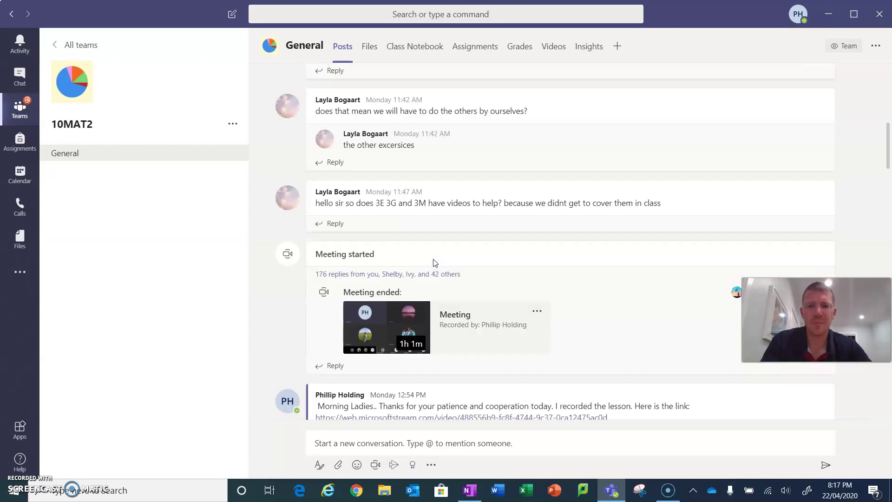
{"action": "scroll", "coordinate": [434, 260], "scroll_direction": "up", "scroll_amount": 10}
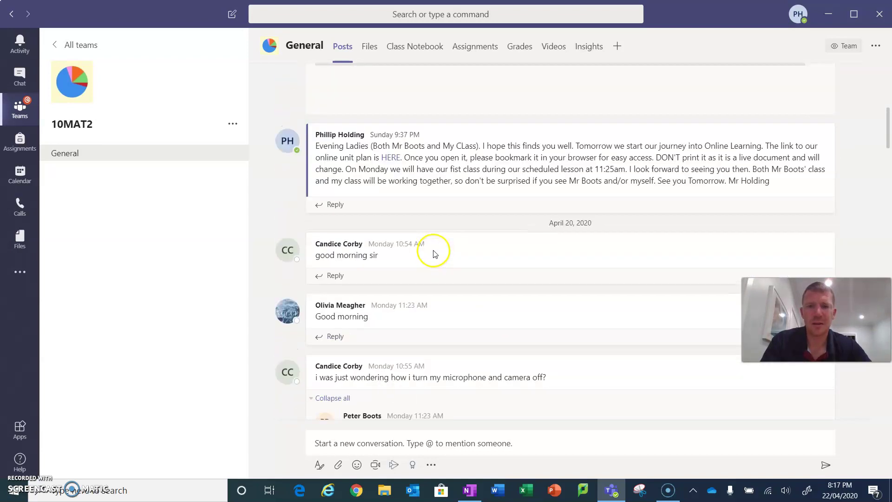
{"action": "scroll", "coordinate": [434, 253], "scroll_direction": "up", "scroll_amount": 3}
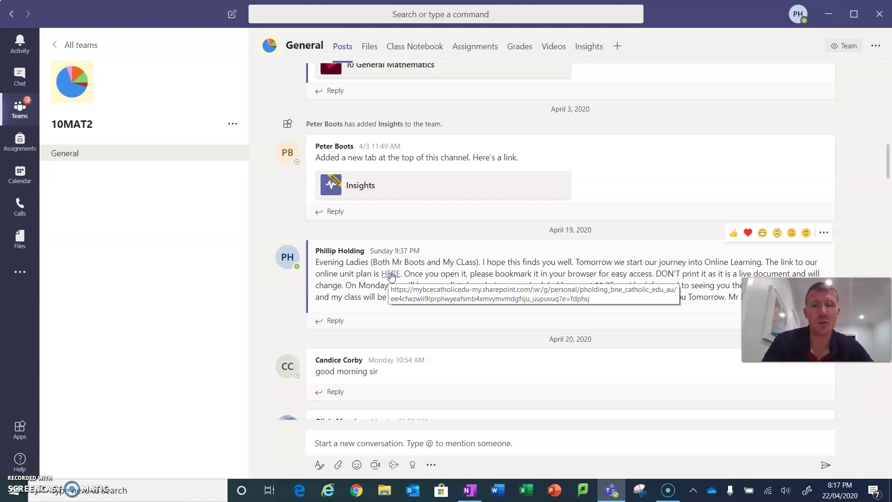
{"action": "left_click", "coordinate": [445, 255]}
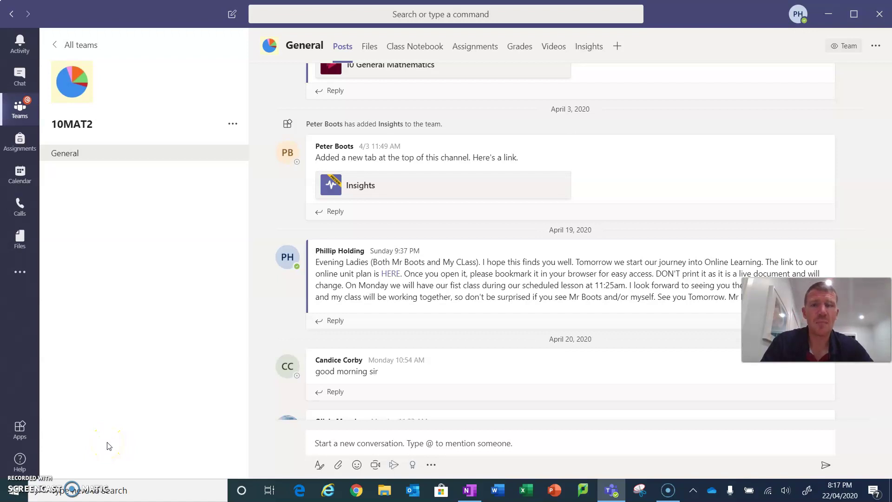
{"action": "scroll", "coordinate": [352, 315], "scroll_direction": "down", "scroll_amount": 10}
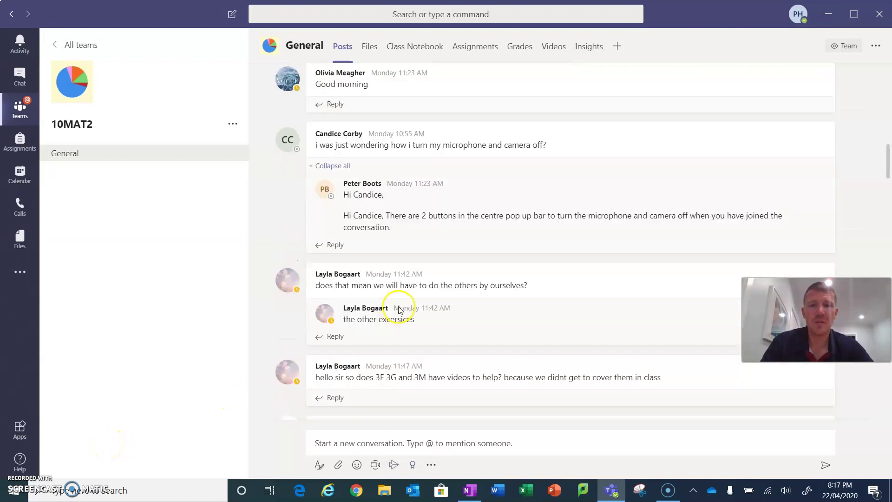